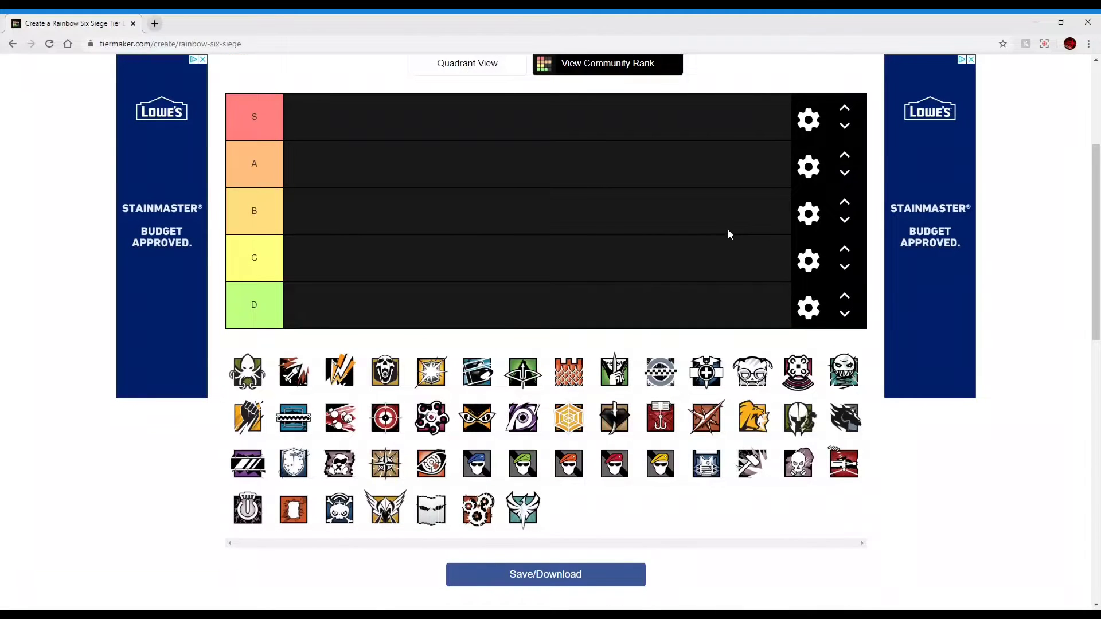
Scroll around the page to look over the operator pool and the S–D tier rows.
scroll(727, 229, "up", 3)
scroll(746, 235, "down", 1)
mouse_move(416, 71)
left_mouse_down()
mouse_move(472, 72)
mouse_move(395, 74)
mouse_move(436, 81)
left_mouse_up()
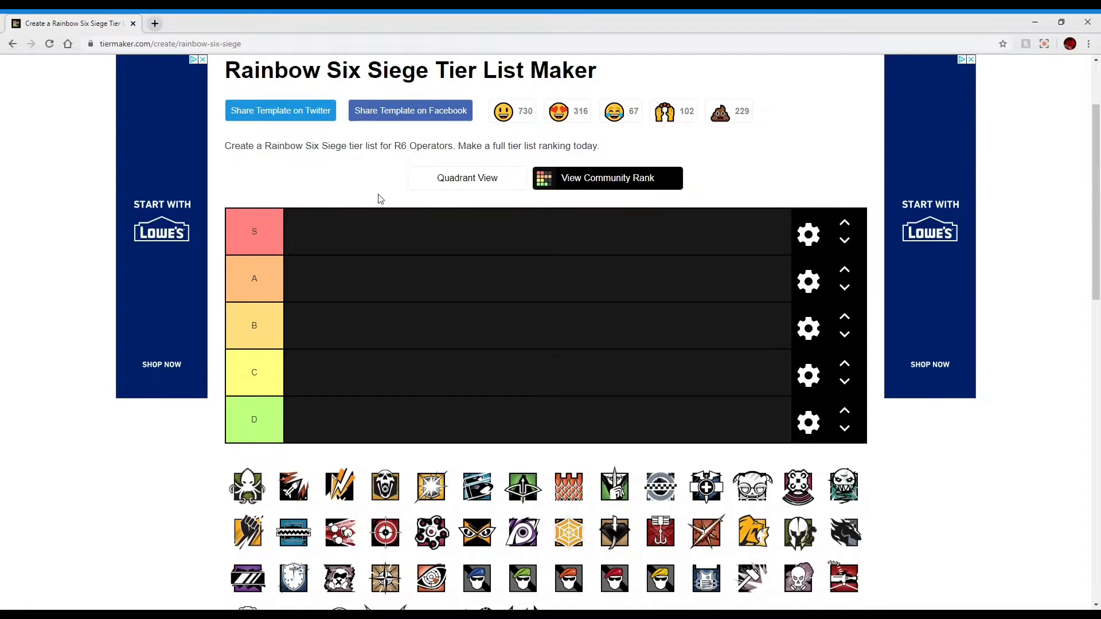
scroll(376, 163, "down", 2)
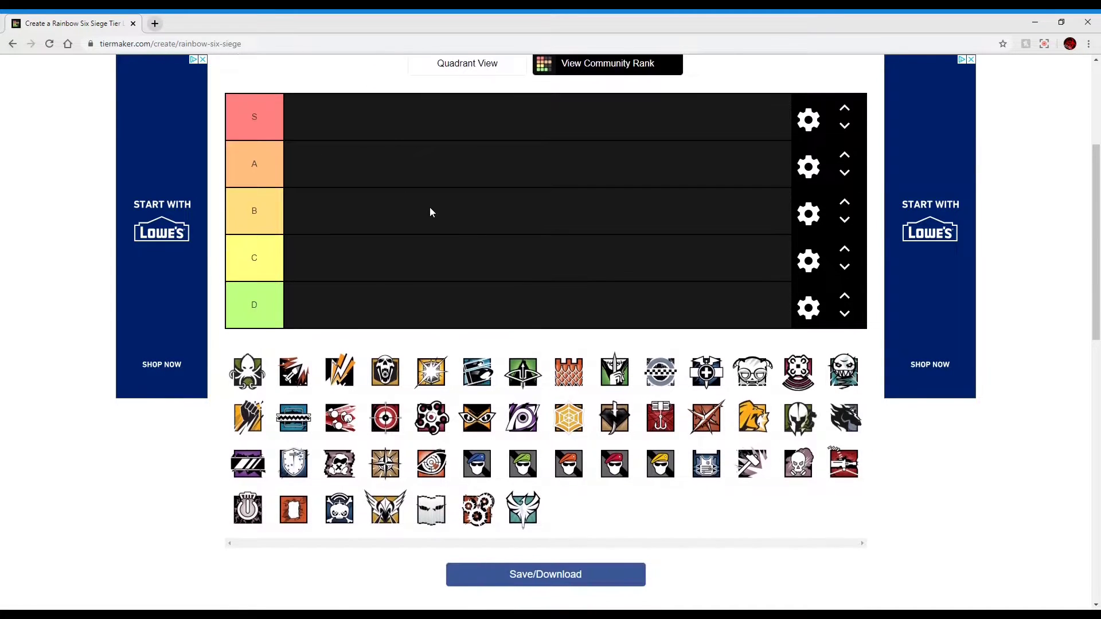
scroll(429, 209, "up", 1)
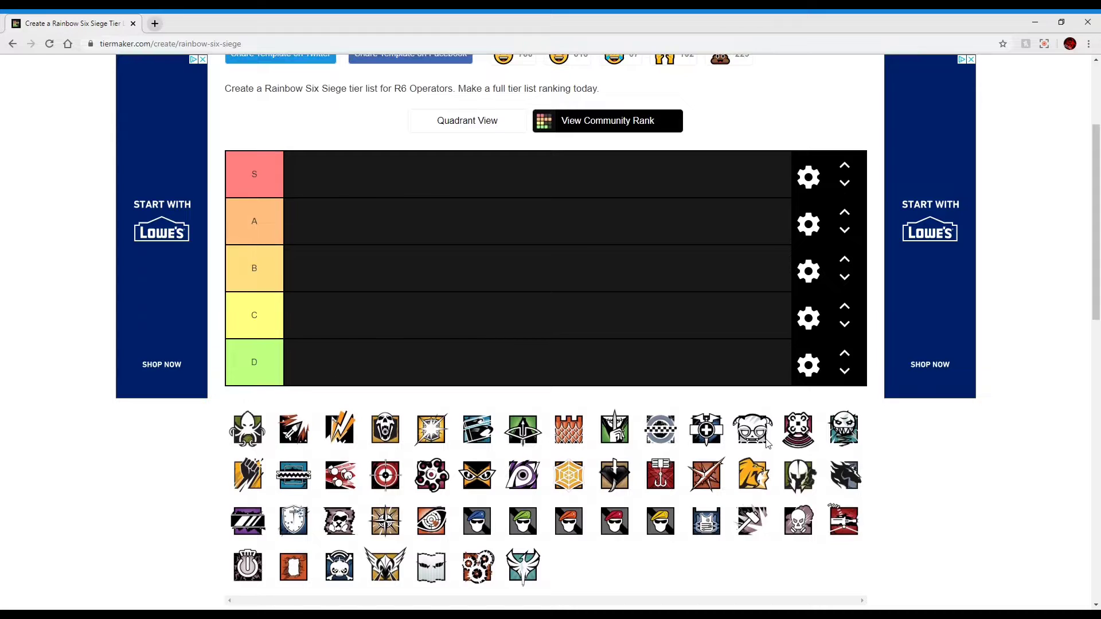
scroll(453, 433, "down", 2)
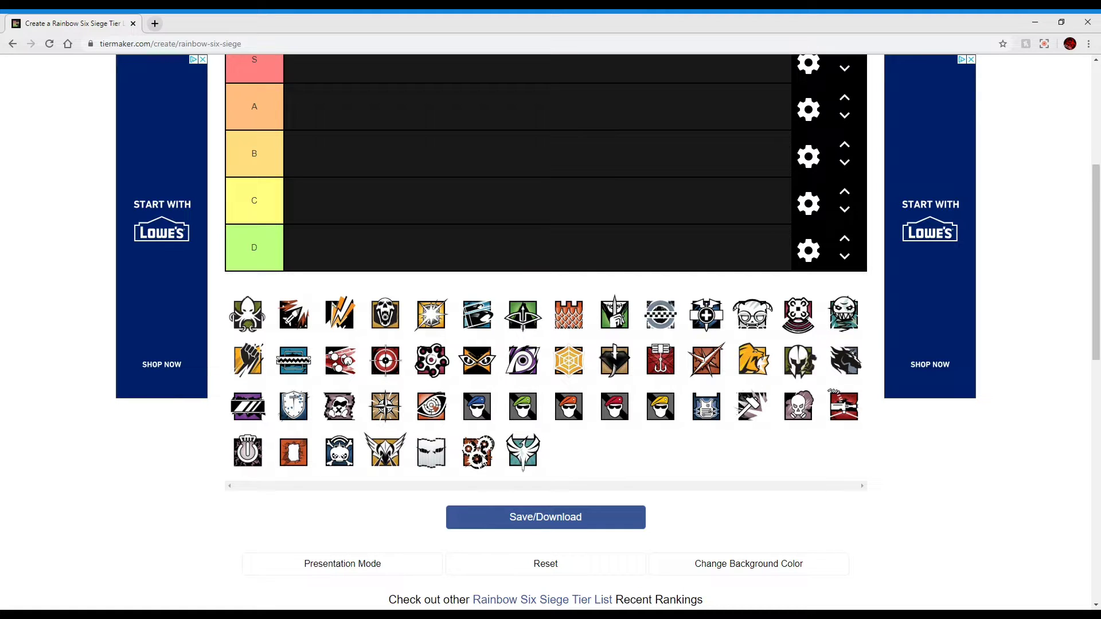
left_click_drag(539, 456, 528, 457)
scroll(956, 409, "up", 2)
scroll(956, 408, "down", 1)
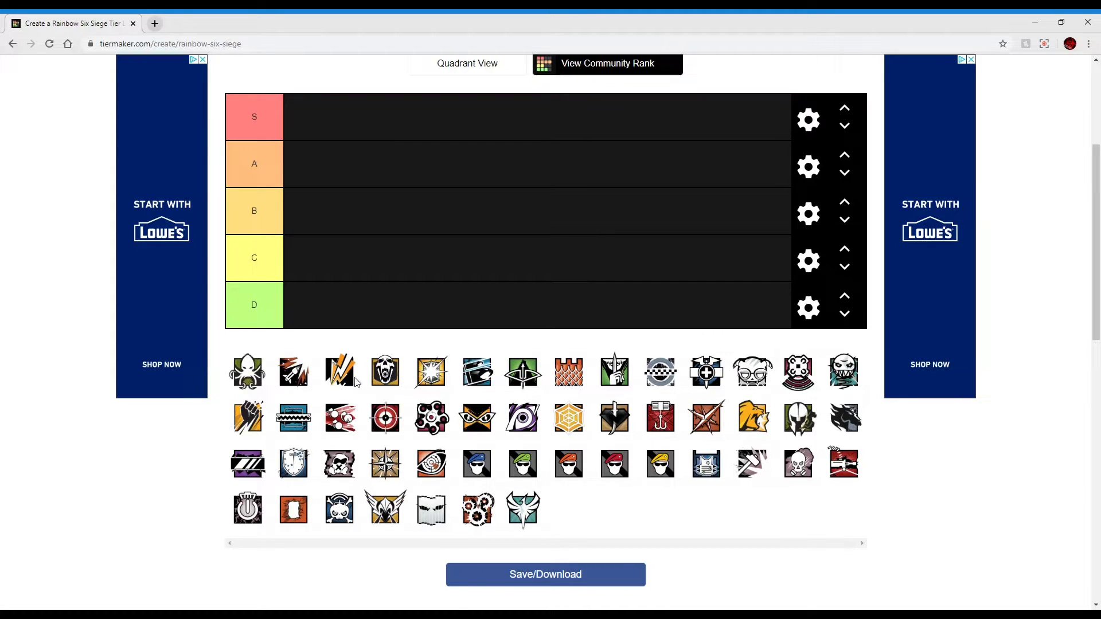
scroll(380, 381, "up", 1)
scroll(399, 384, "down", 1)
scroll(400, 383, "up", 1)
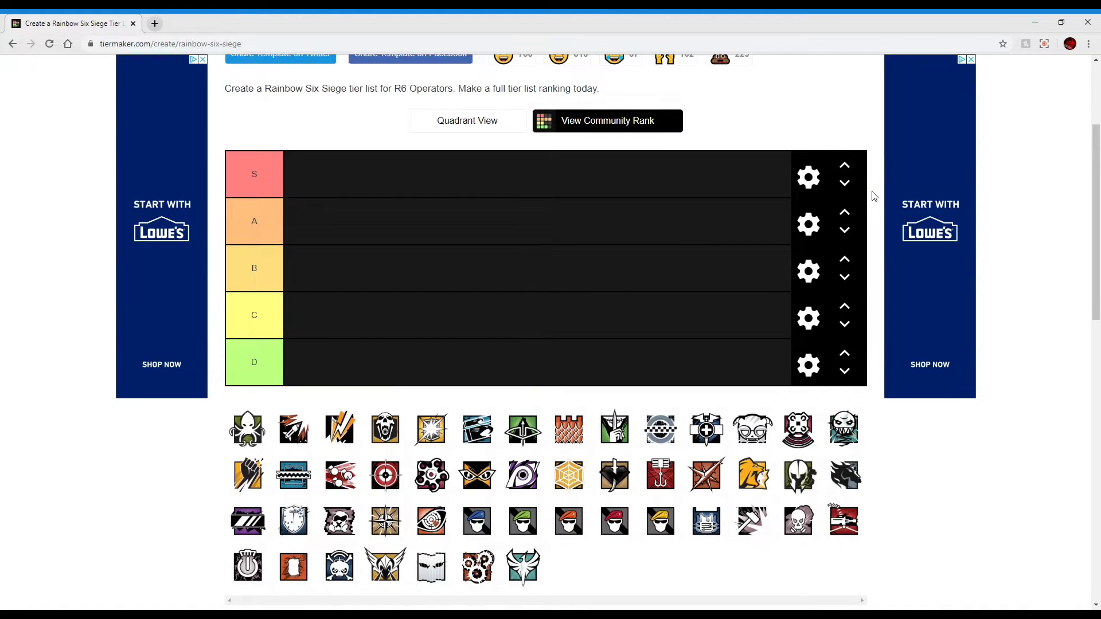
scroll(873, 196, "up", 1)
scroll(874, 196, "down", 1)
scroll(367, 245, "down", 1)
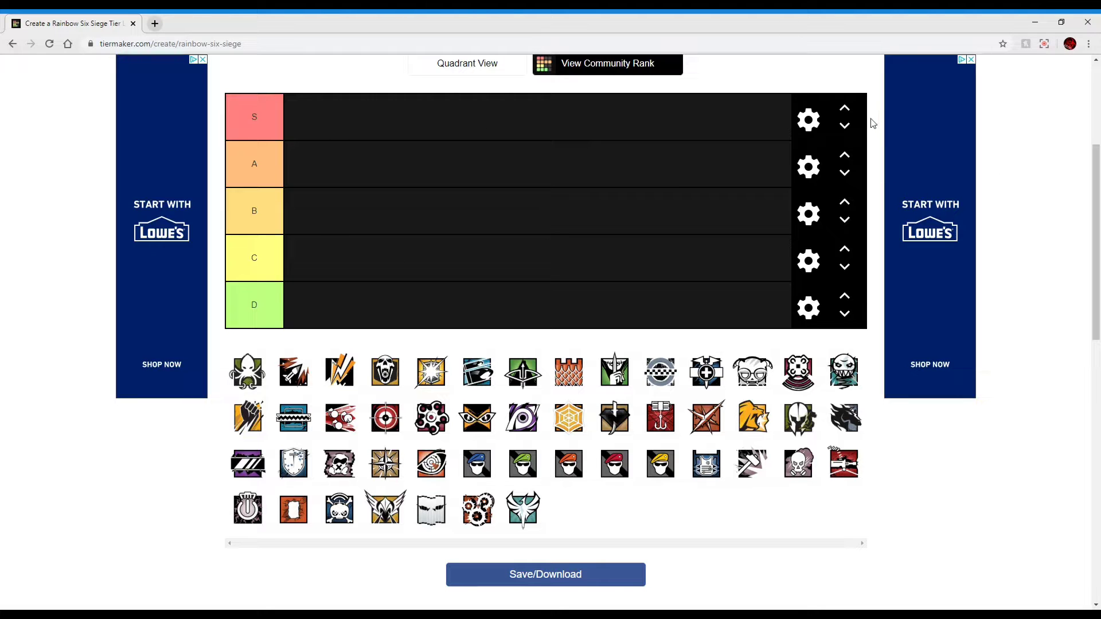
scroll(874, 125, "up", 1)
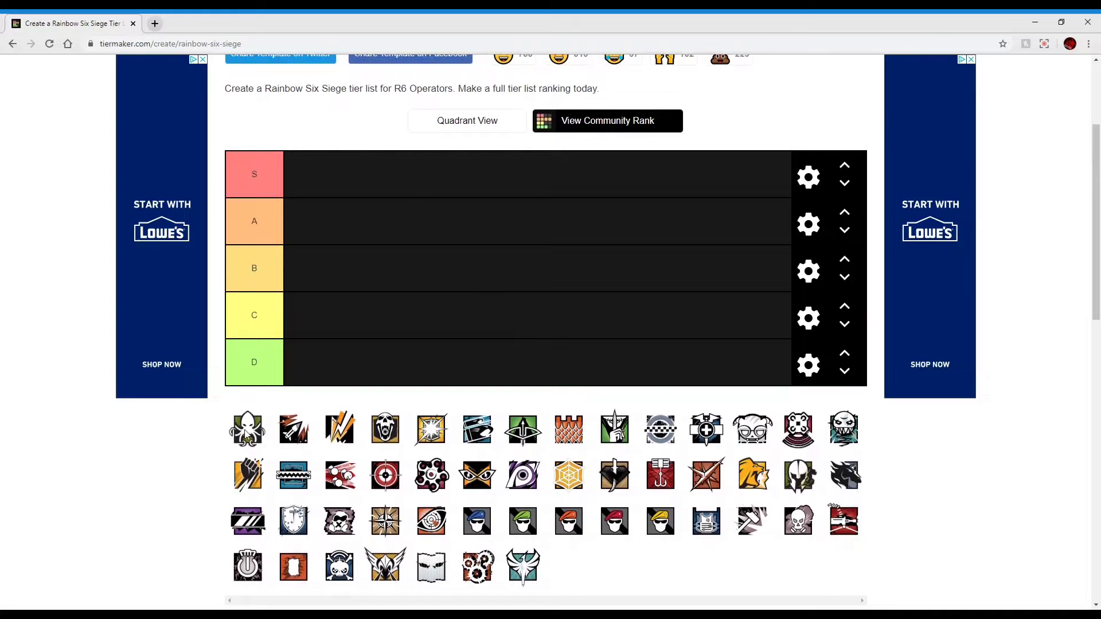
Place the white octopus-emblem operator icon in the S tier.
left_click_drag(246, 432, 314, 182)
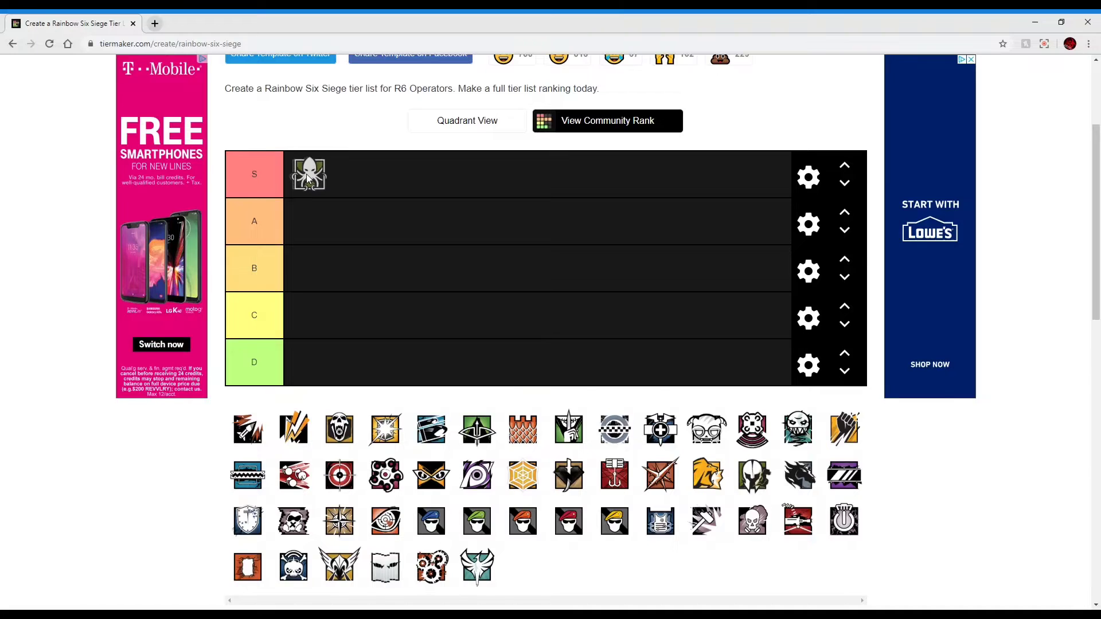
left_click_drag(307, 185, 304, 174)
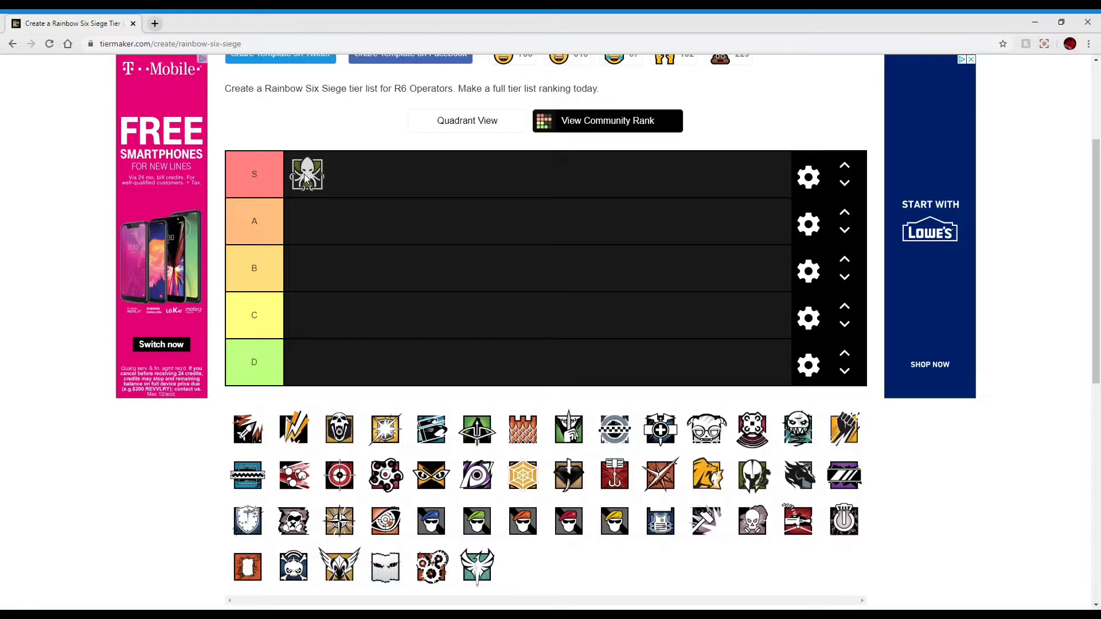
left_click_drag(305, 179, 305, 178)
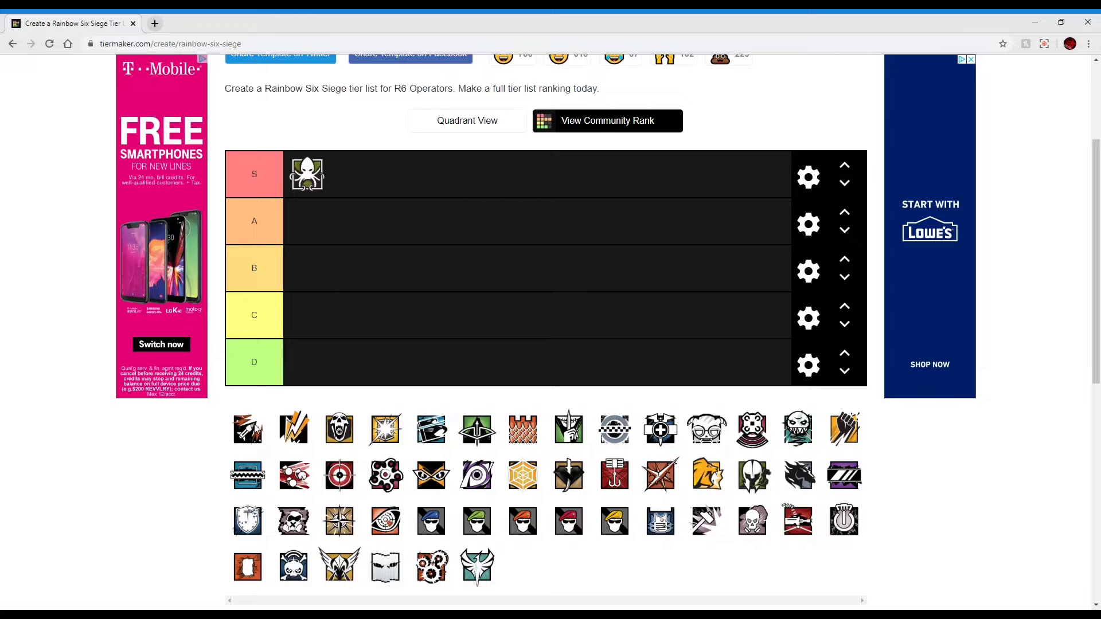
left_click_drag(255, 430, 318, 262)
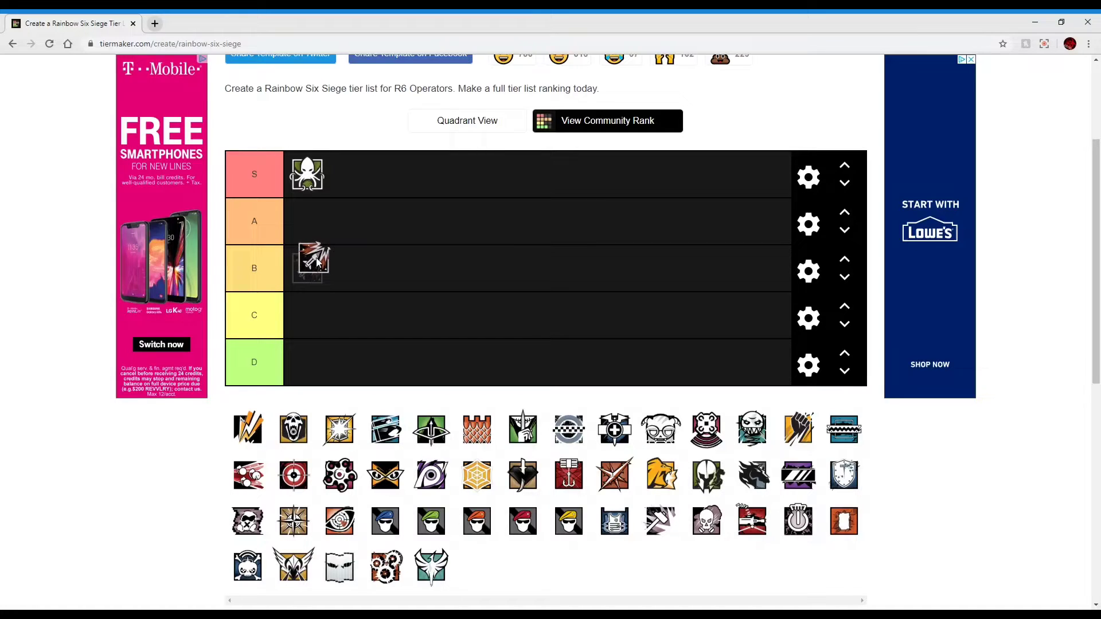
Drop the red claw icon into B and put the orange slash icon beside the octopus in S.
mouse_move(319, 262)
left_mouse_down()
mouse_move(317, 224)
mouse_move(310, 281)
left_mouse_up()
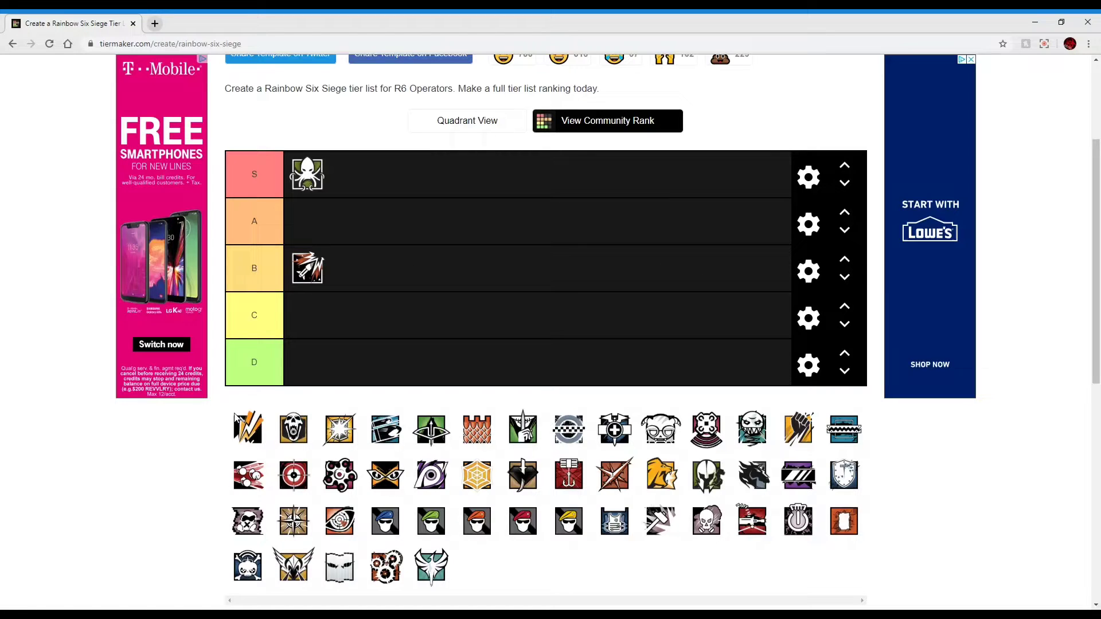
left_click_drag(236, 422, 364, 241)
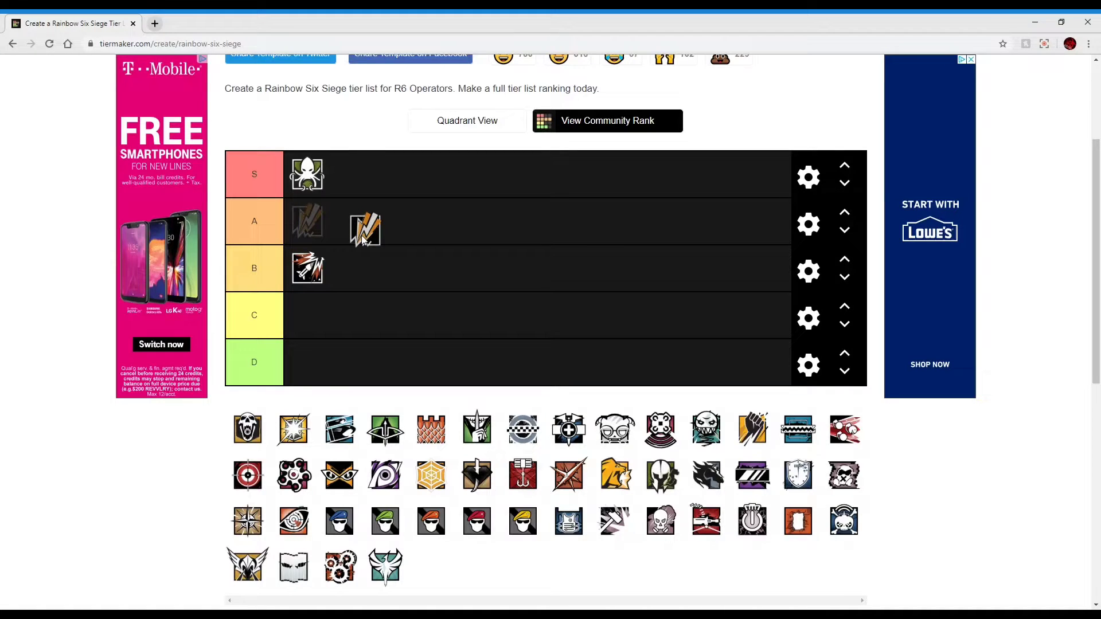
left_click_drag(363, 240, 356, 233)
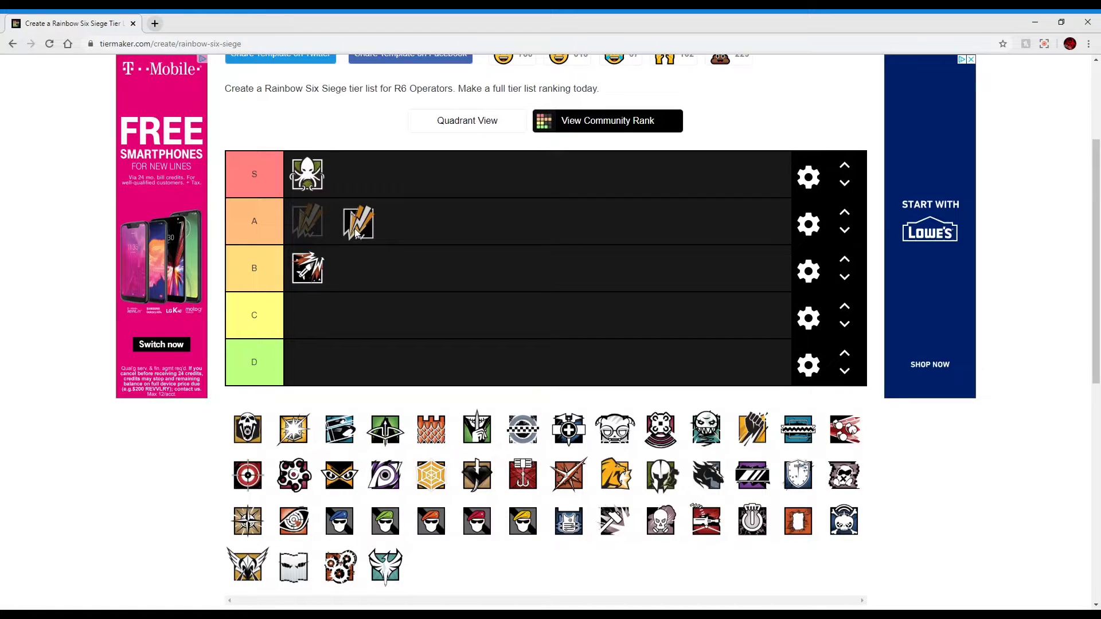
left_click_drag(356, 233, 335, 232)
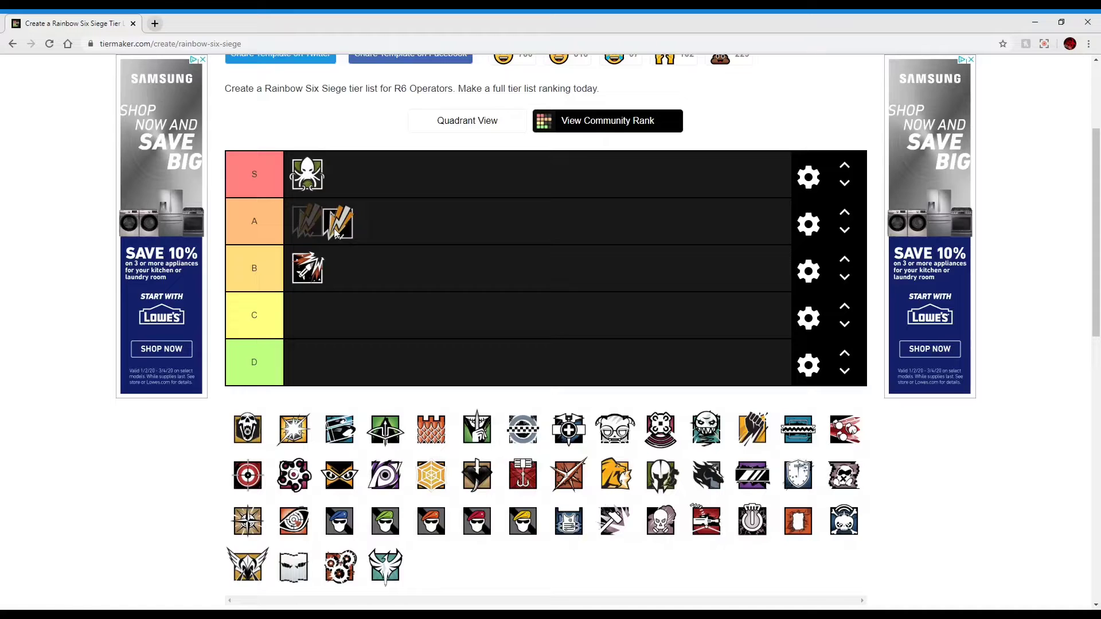
left_click_drag(335, 232, 344, 185)
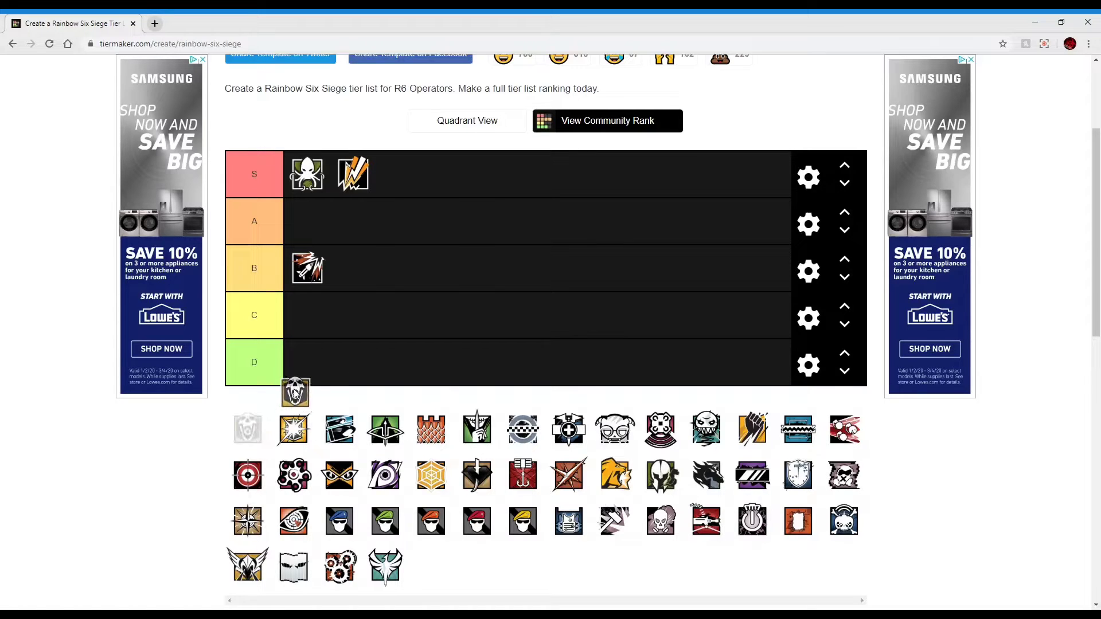
Put the yellow skull icon in D and the gold starburst icon first in B.
left_click_drag(296, 391, 308, 363)
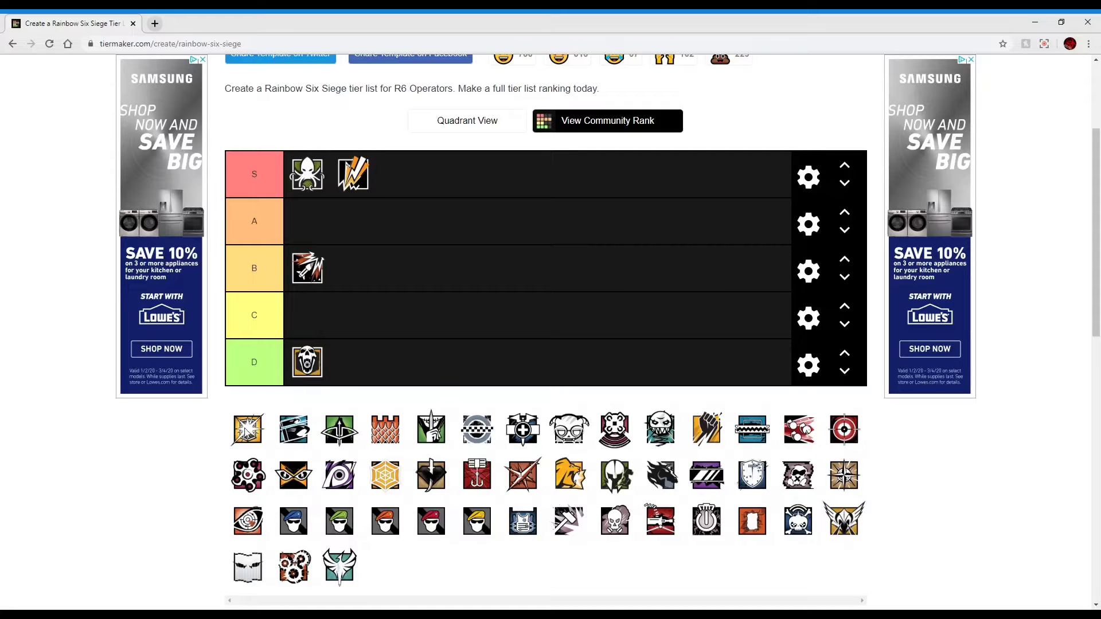
left_click_drag(246, 429, 354, 270)
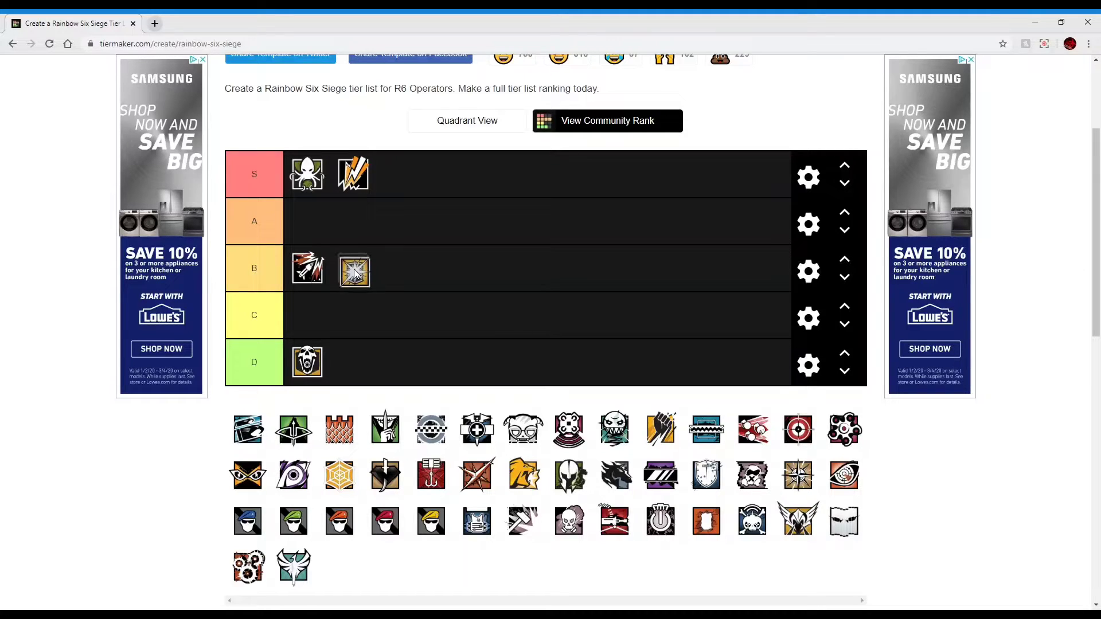
left_click_drag(356, 272, 324, 224)
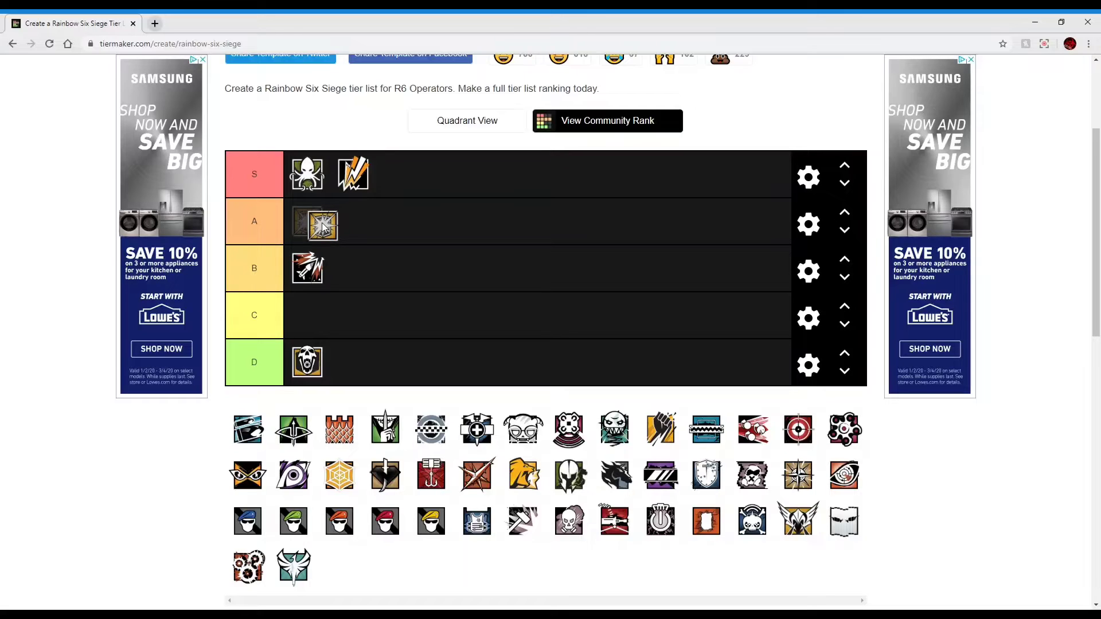
left_click_drag(324, 227, 348, 265)
Put the blue-grey icon in C and the green arrow icon beside the skull in D.
left_click_drag(249, 430, 384, 325)
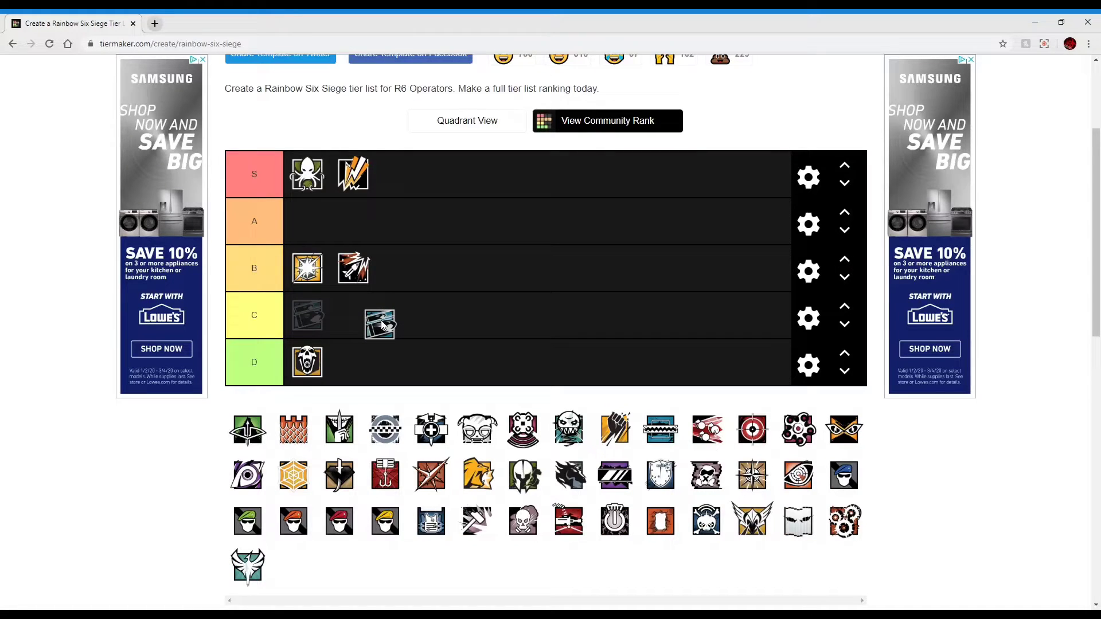
left_click_drag(384, 325, 316, 318)
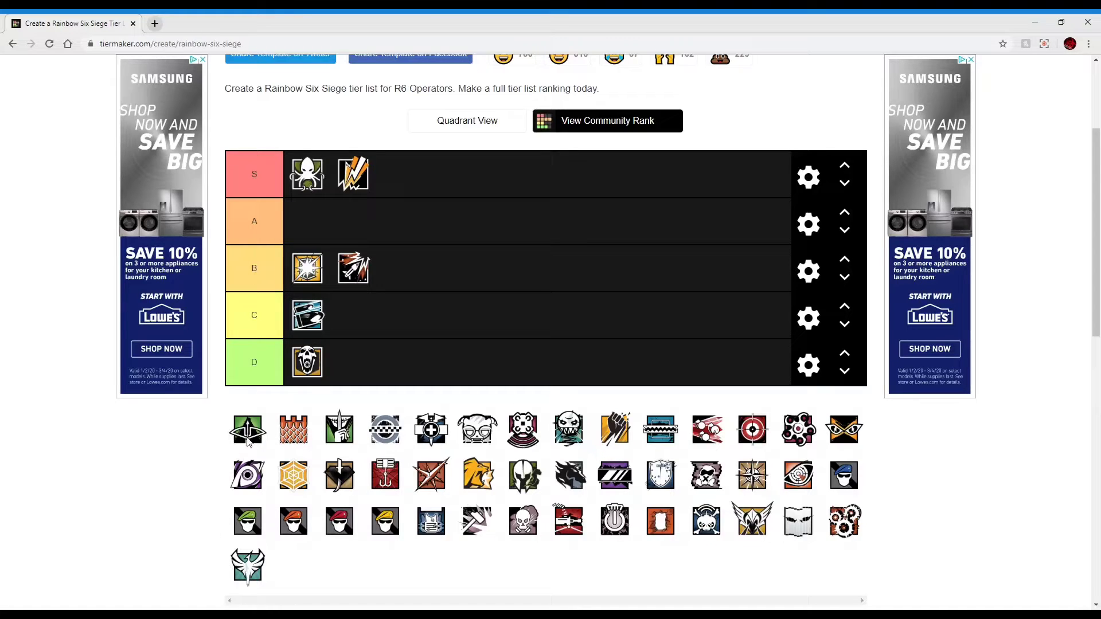
left_click_drag(248, 442, 354, 373)
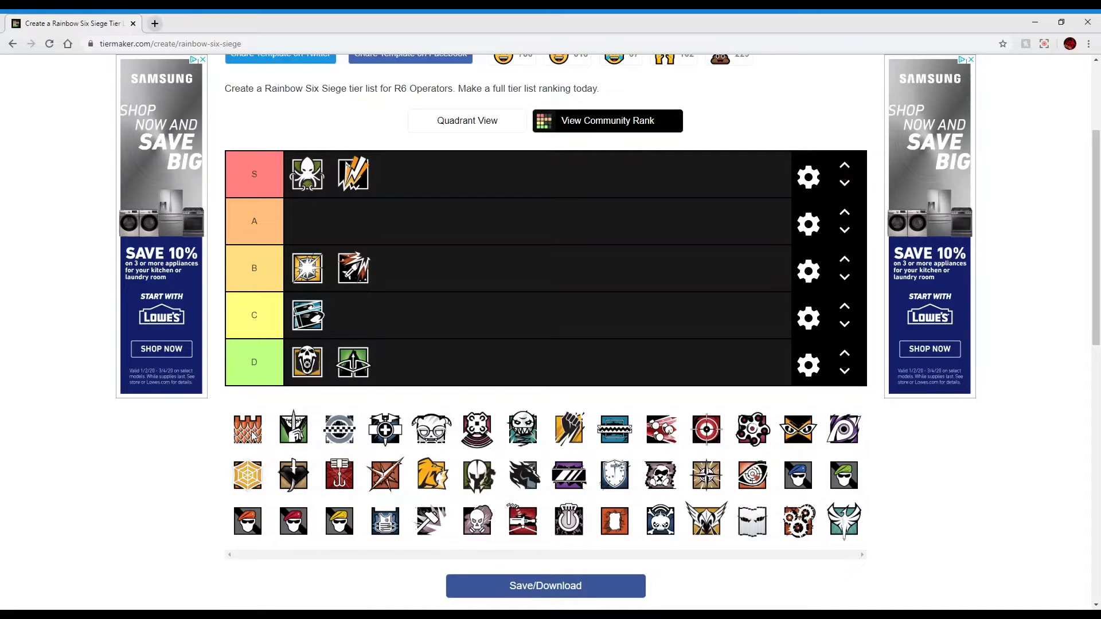
Place the orange brick-tower icon third in D, after the skull and green arrow.
left_click_drag(253, 437, 430, 378)
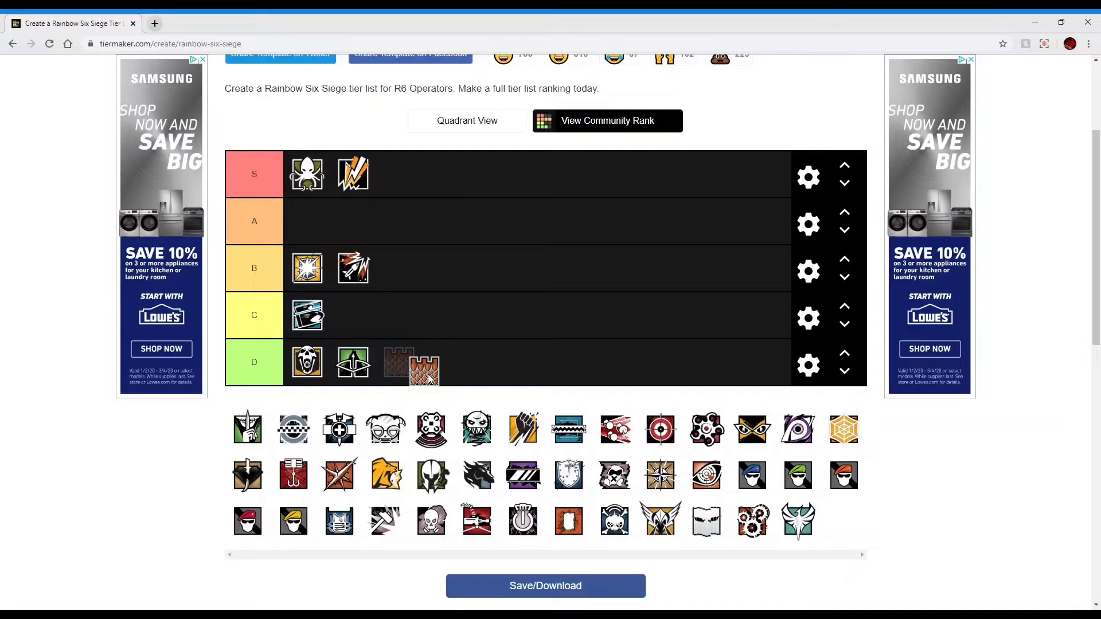
left_click_drag(430, 379, 430, 343)
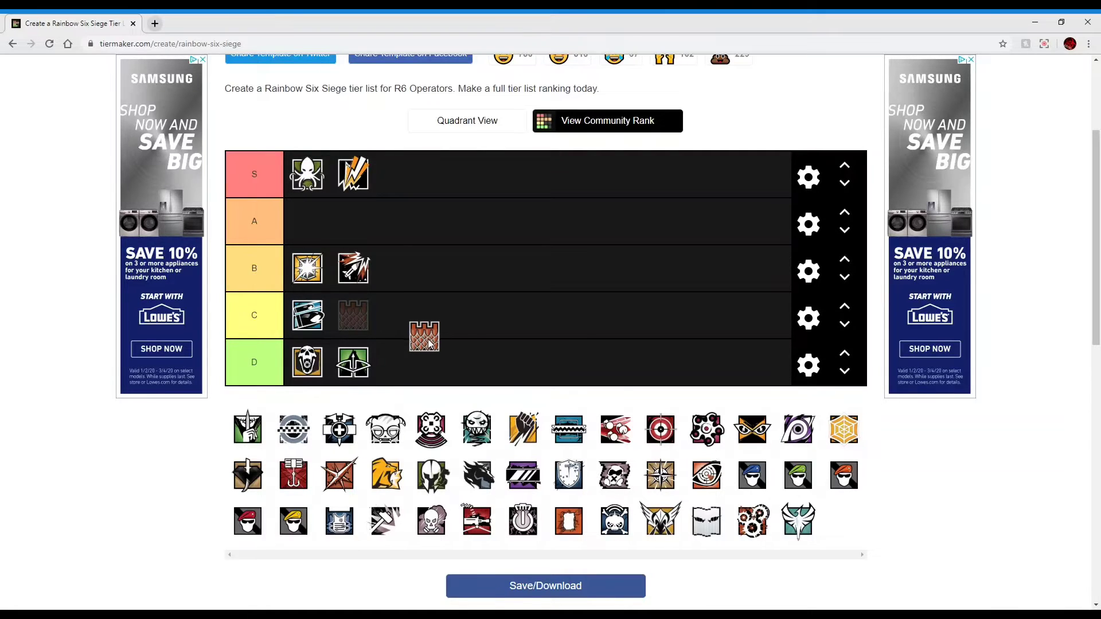
left_click_drag(430, 343, 426, 340)
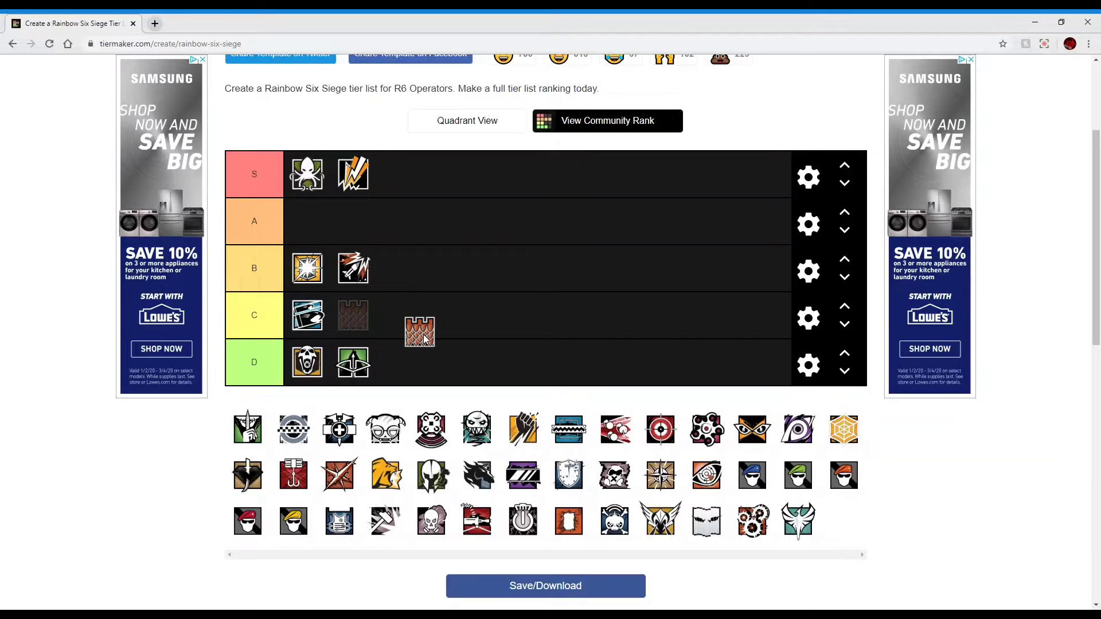
left_click_drag(425, 339, 426, 340)
left_click_drag(425, 339, 426, 339)
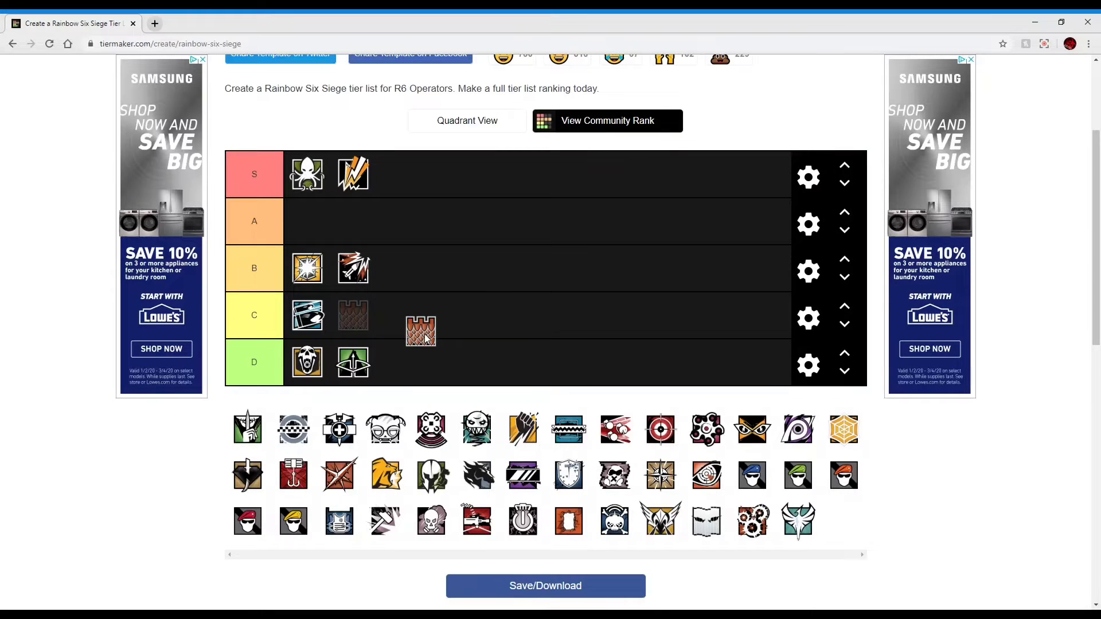
left_click_drag(426, 339, 432, 339)
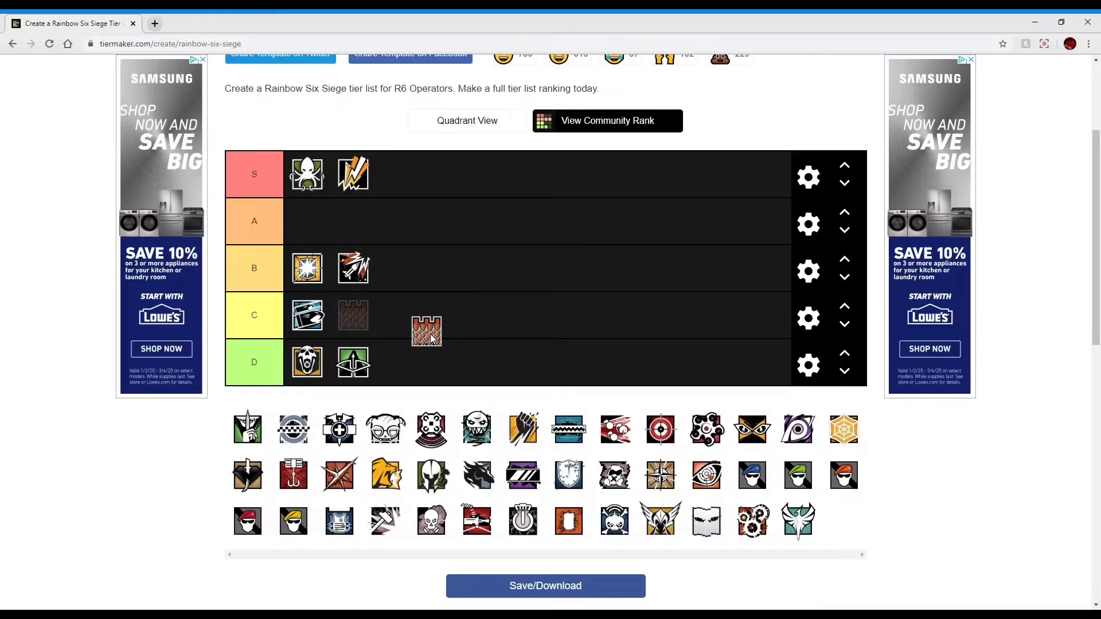
left_click_drag(432, 339, 433, 339)
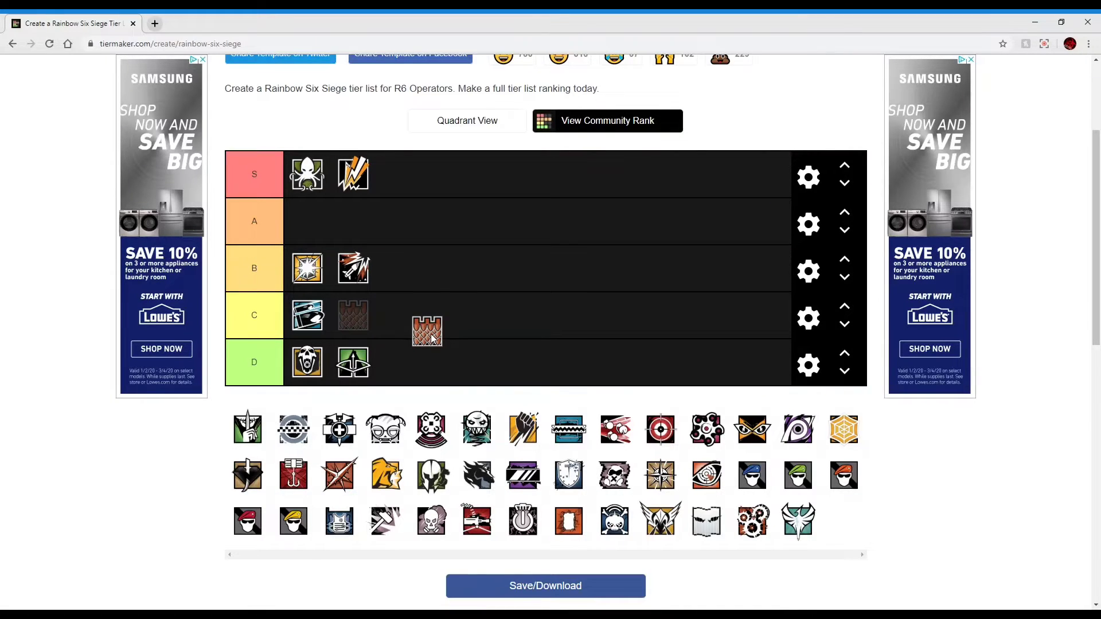
left_click_drag(433, 339, 399, 373)
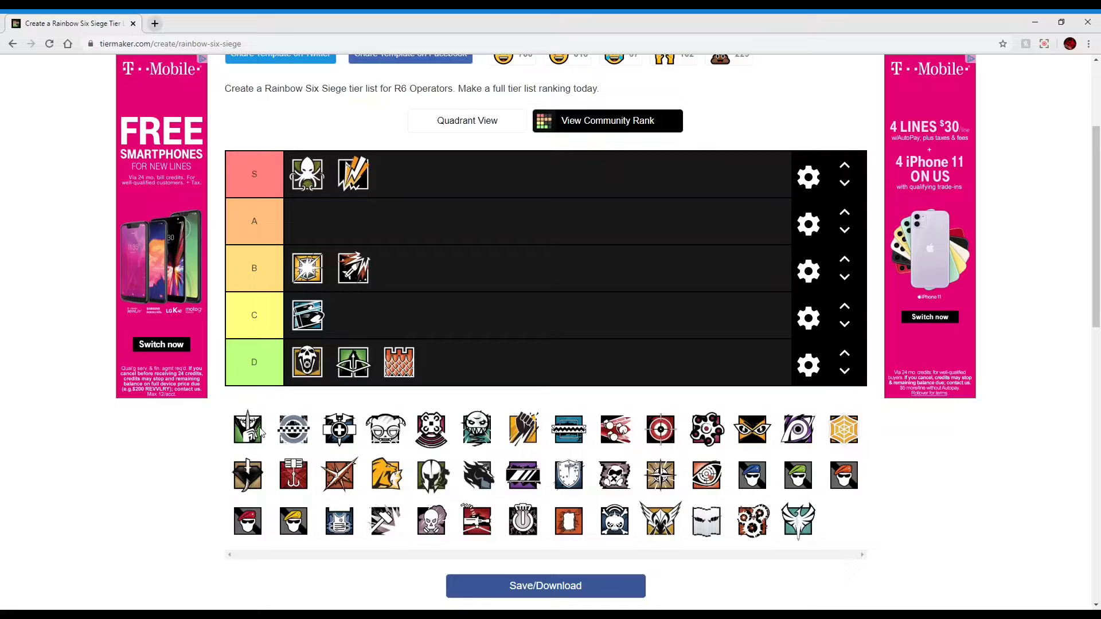
Drop the green white-figure operator icon into the empty A row.
left_click_drag(258, 434, 426, 233)
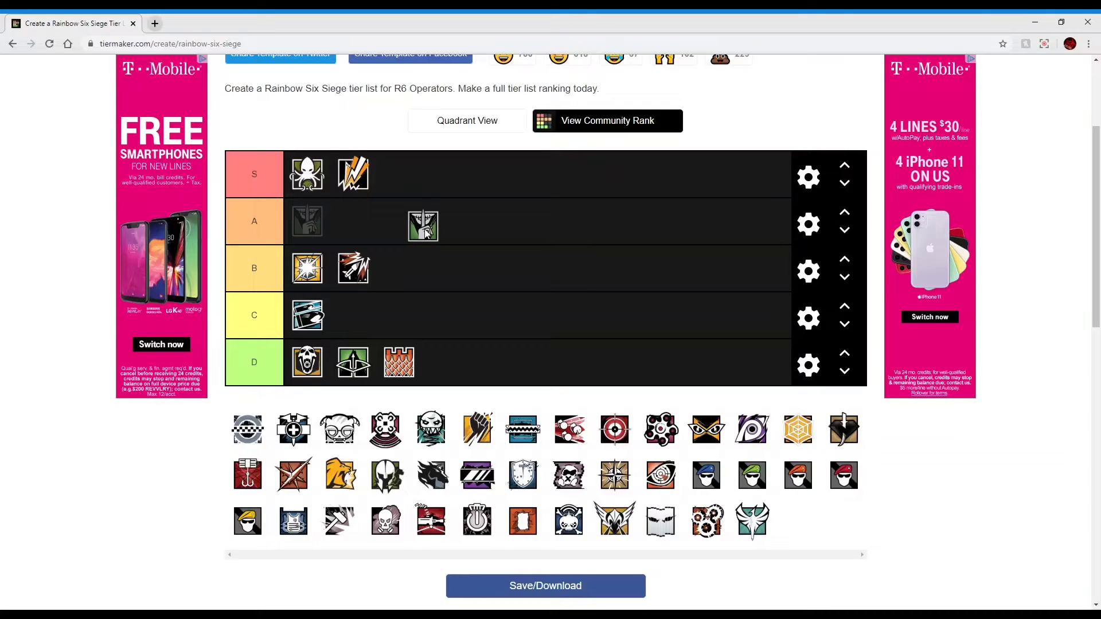
left_click_drag(426, 228, 411, 259)
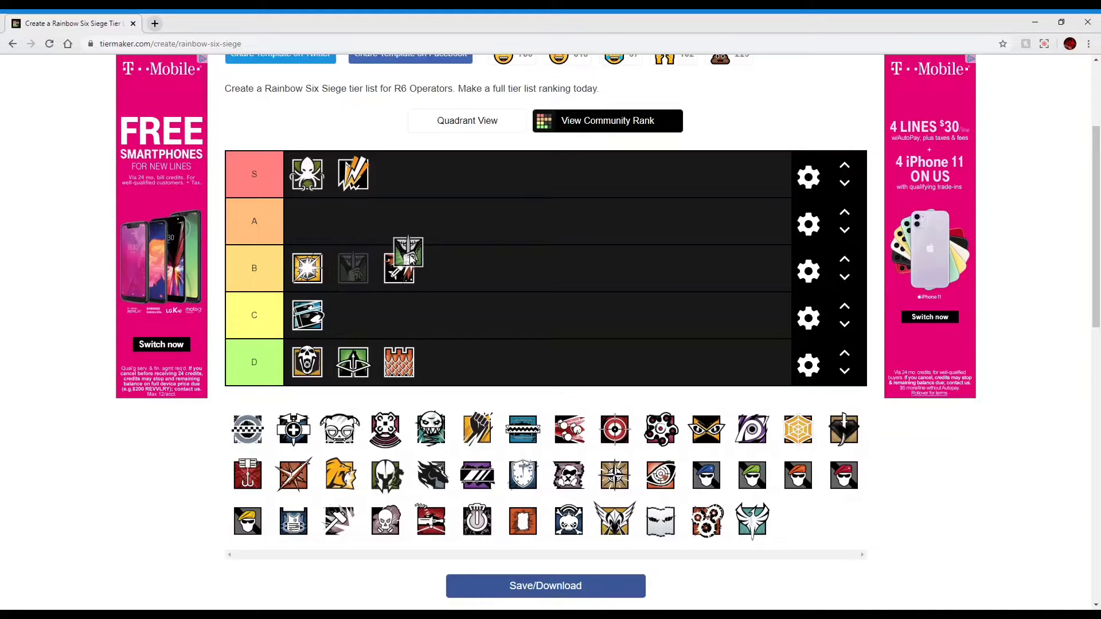
left_click_drag(411, 259, 376, 232)
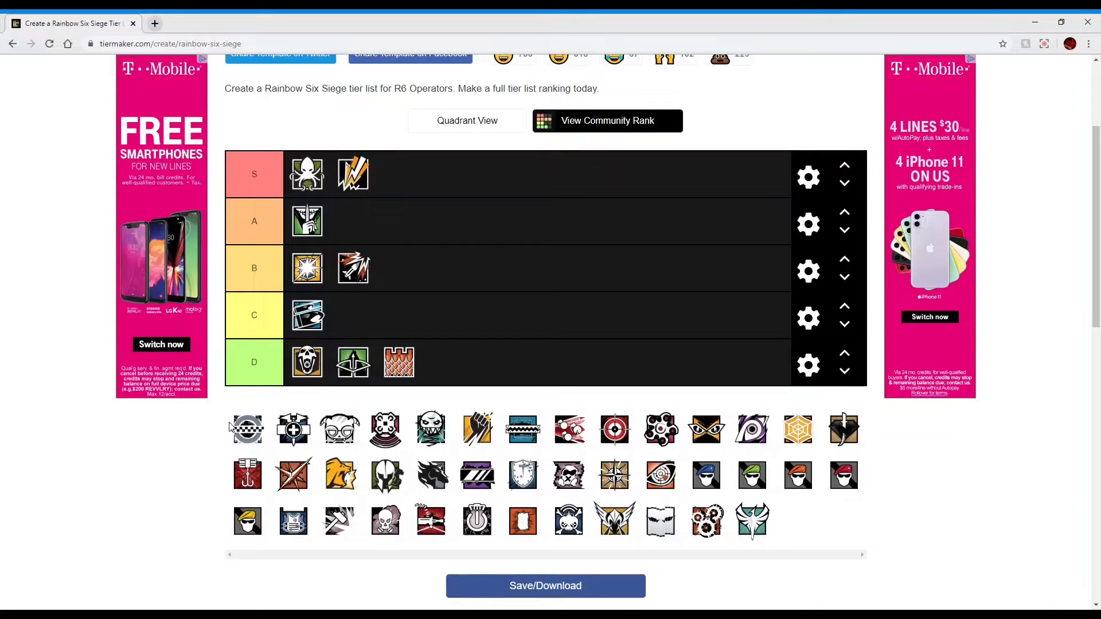
Add the round grey chevron emblem fourth in D and the white-cross icon second in A.
left_click_drag(244, 434, 442, 379)
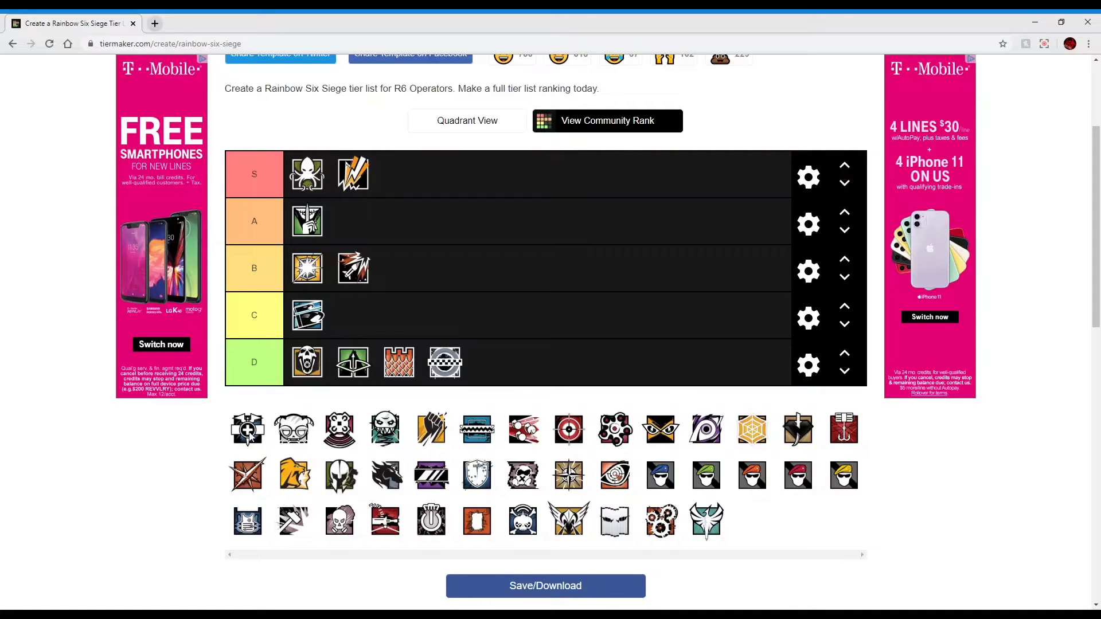
left_click_drag(248, 436, 360, 229)
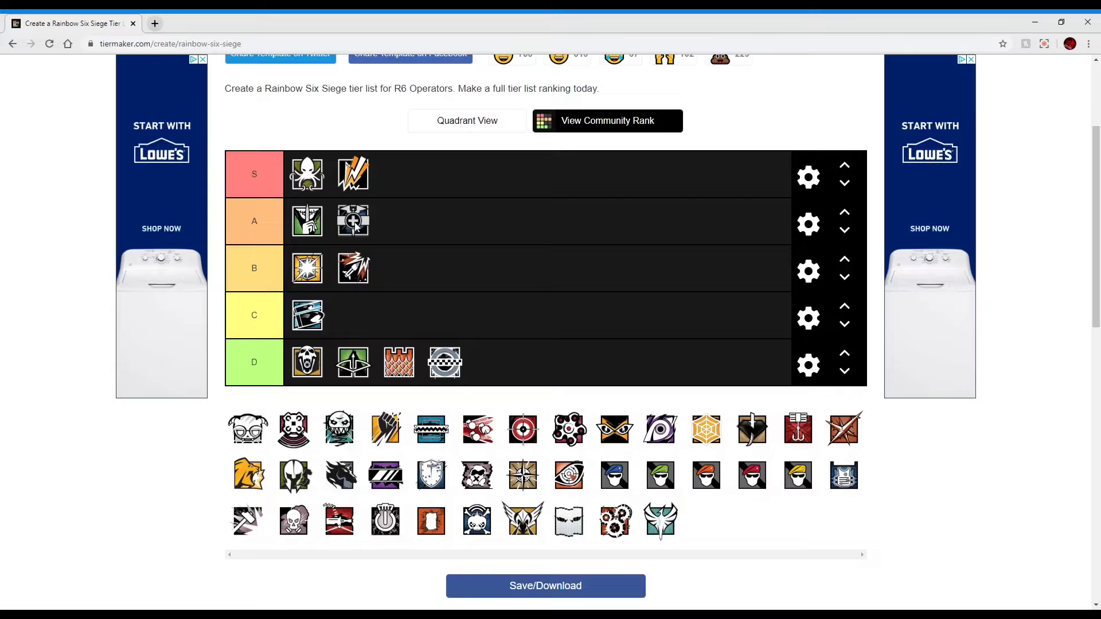
Move the white-cross icon up to third in S and put the goggled face icon in A.
left_click_drag(356, 227, 403, 184)
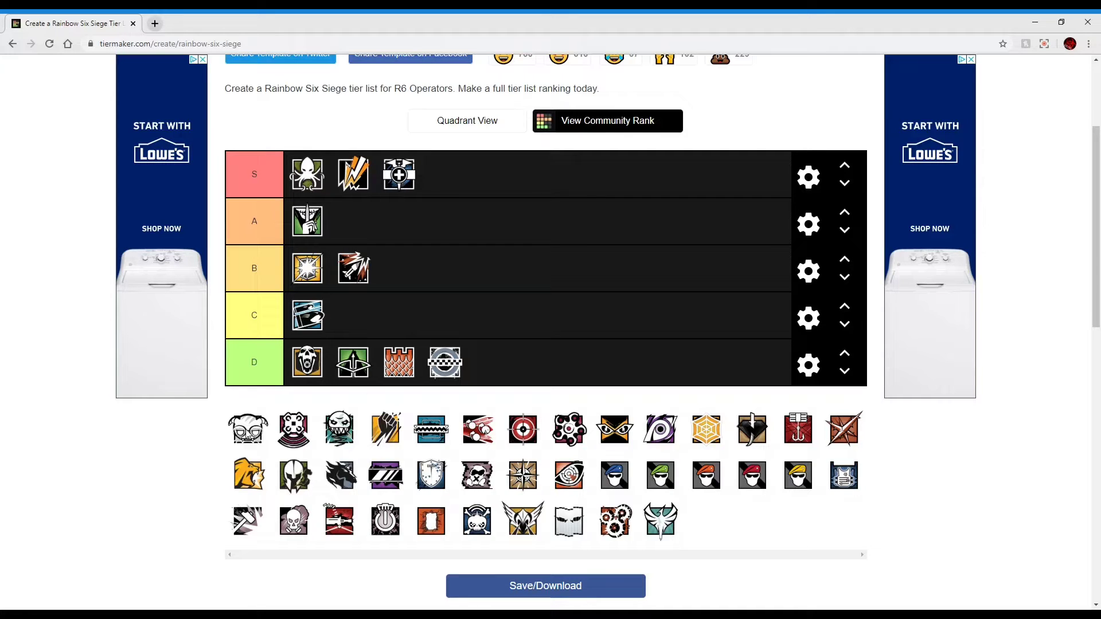
mouse_move(246, 436)
left_mouse_down()
mouse_move(428, 291)
mouse_move(441, 225)
mouse_move(352, 226)
left_mouse_up()
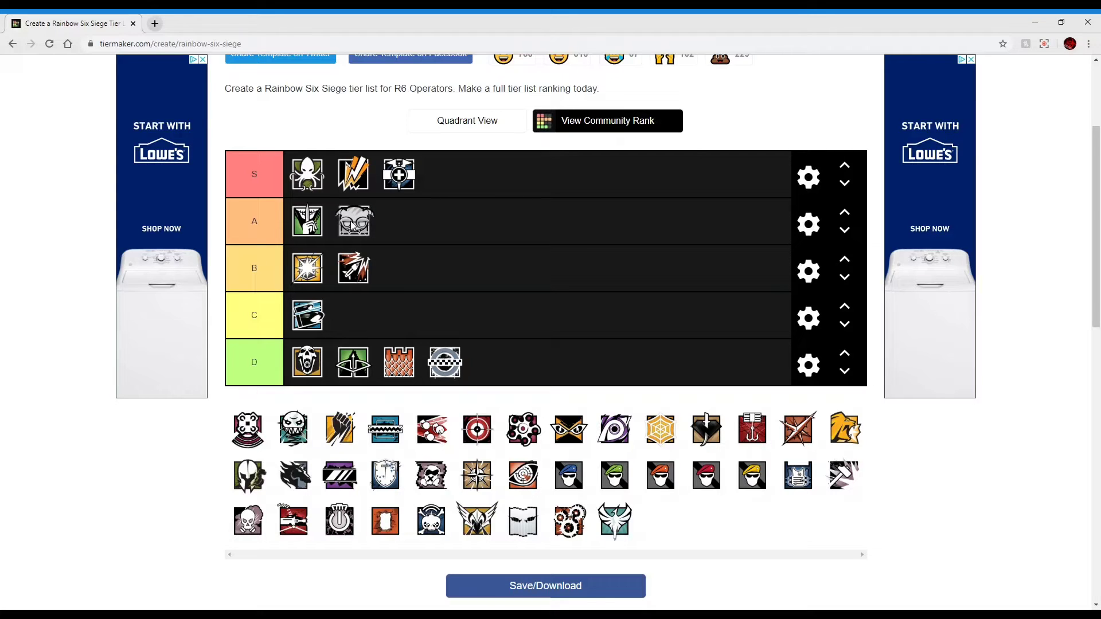
left_click_drag(352, 226, 453, 224)
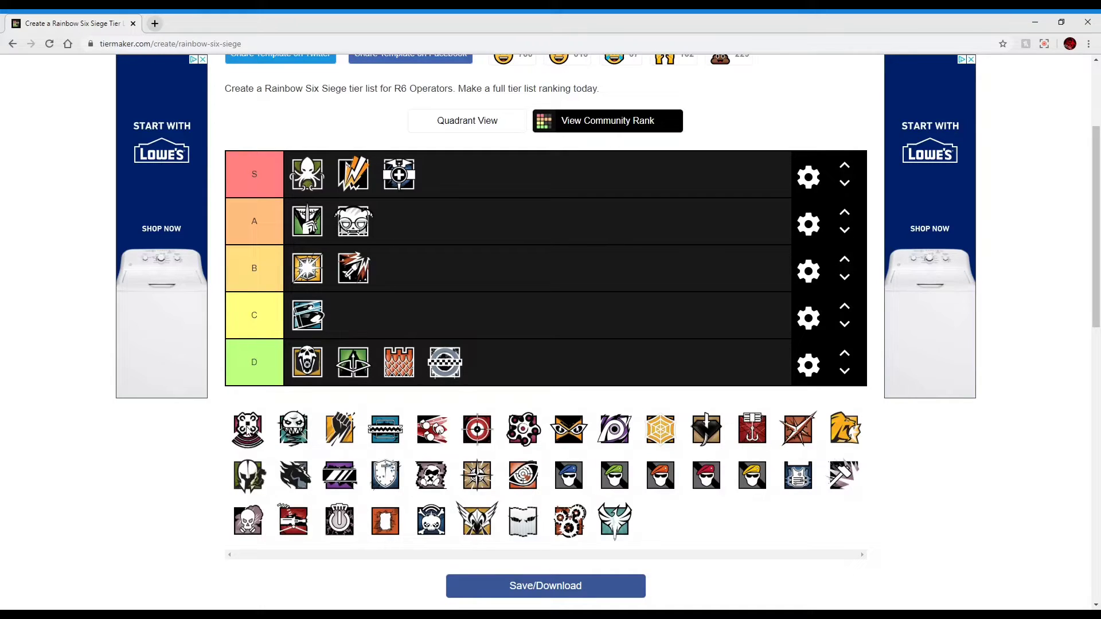
Place the red dotted icon third in B and lift the gas-mask icon toward the top tiers.
left_click_drag(243, 434, 442, 225)
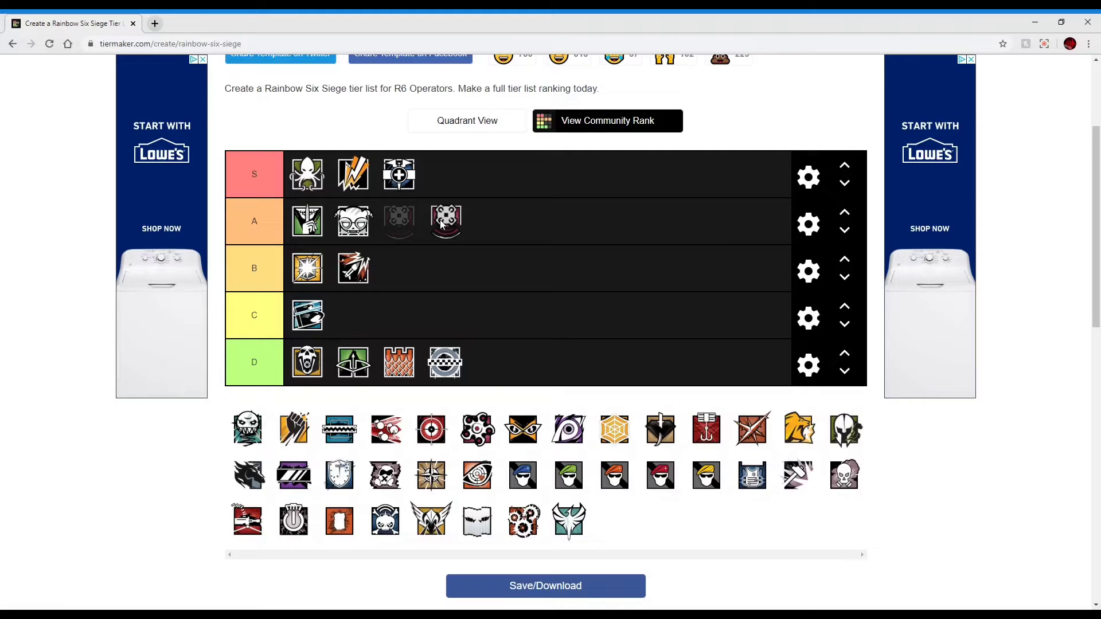
left_click_drag(442, 223, 397, 276)
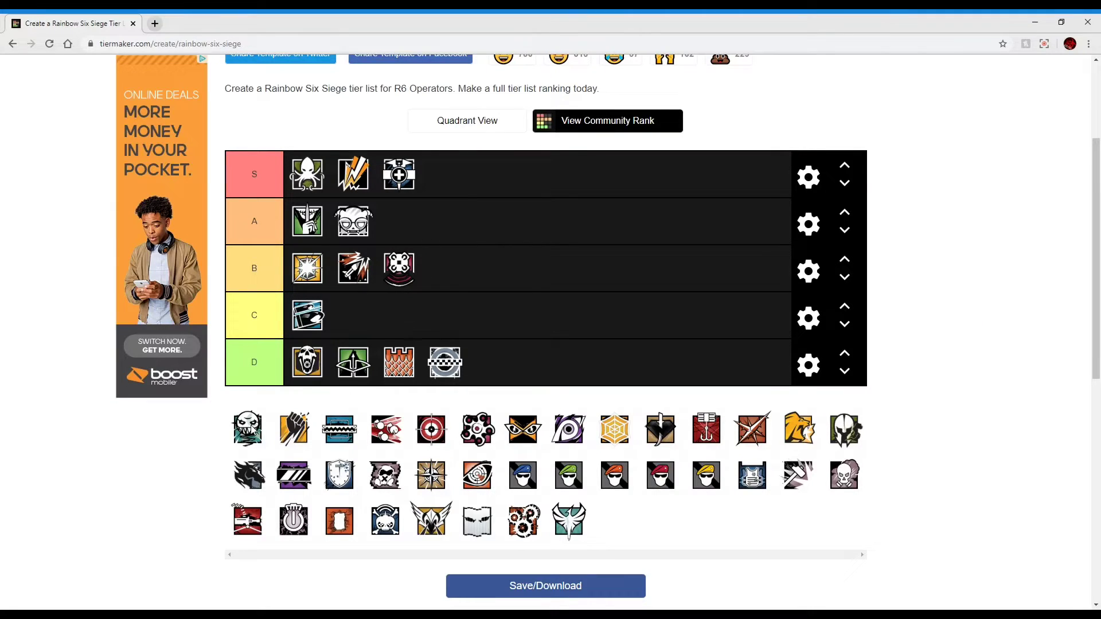
left_click_drag(248, 432, 456, 186)
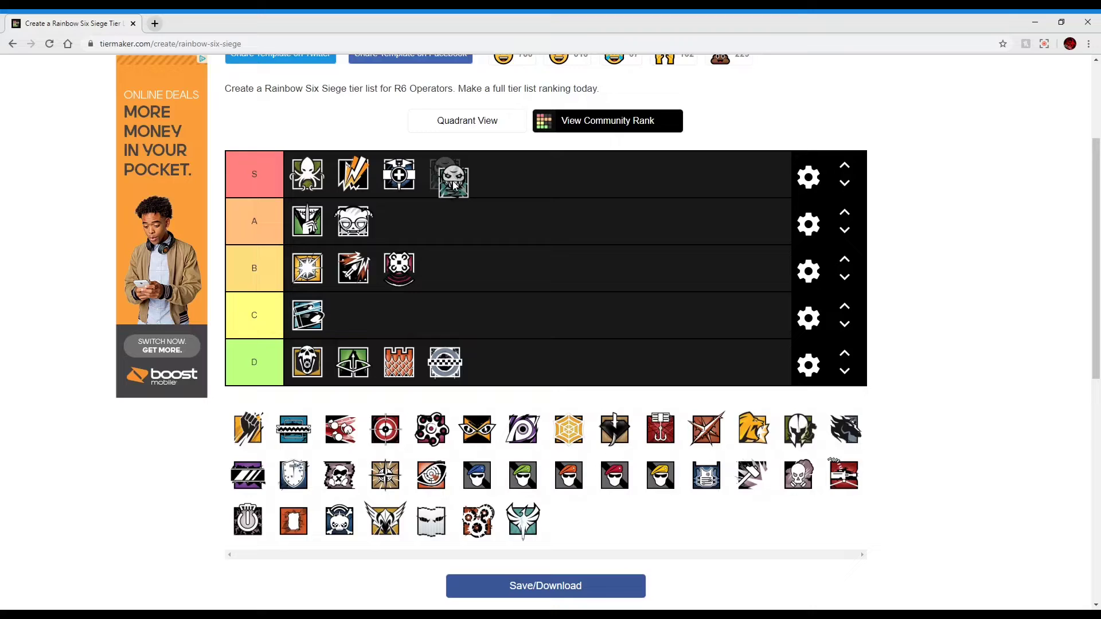
Drop the gas-mask icon third in A and the yellow fist icon into B.
left_click_drag(454, 185, 457, 180)
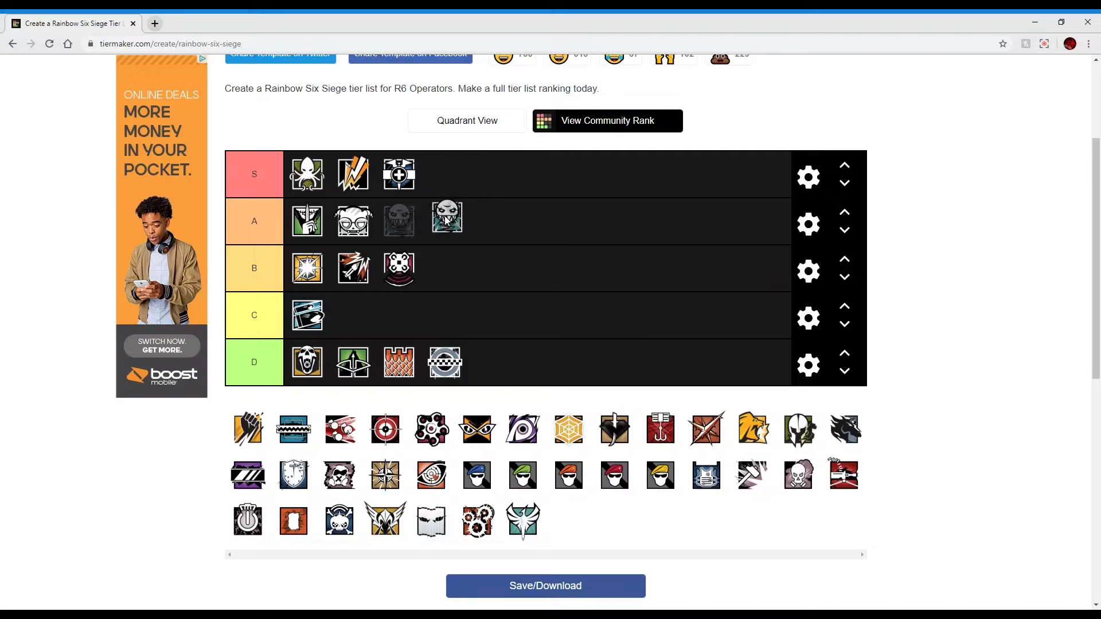
left_click_drag(444, 221, 438, 222)
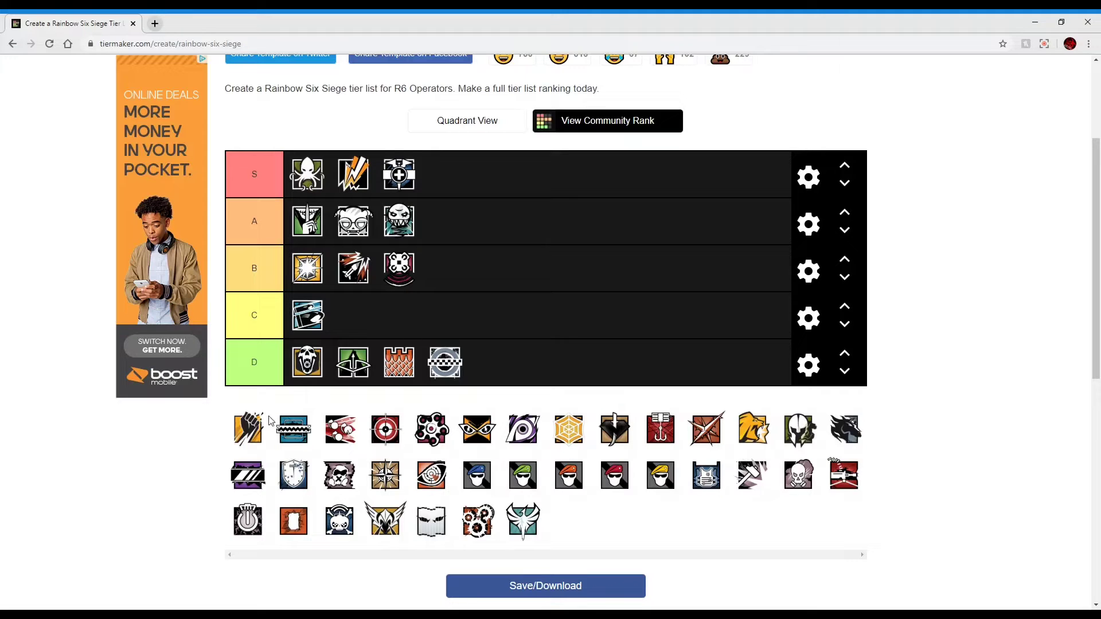
left_click_drag(251, 431, 450, 274)
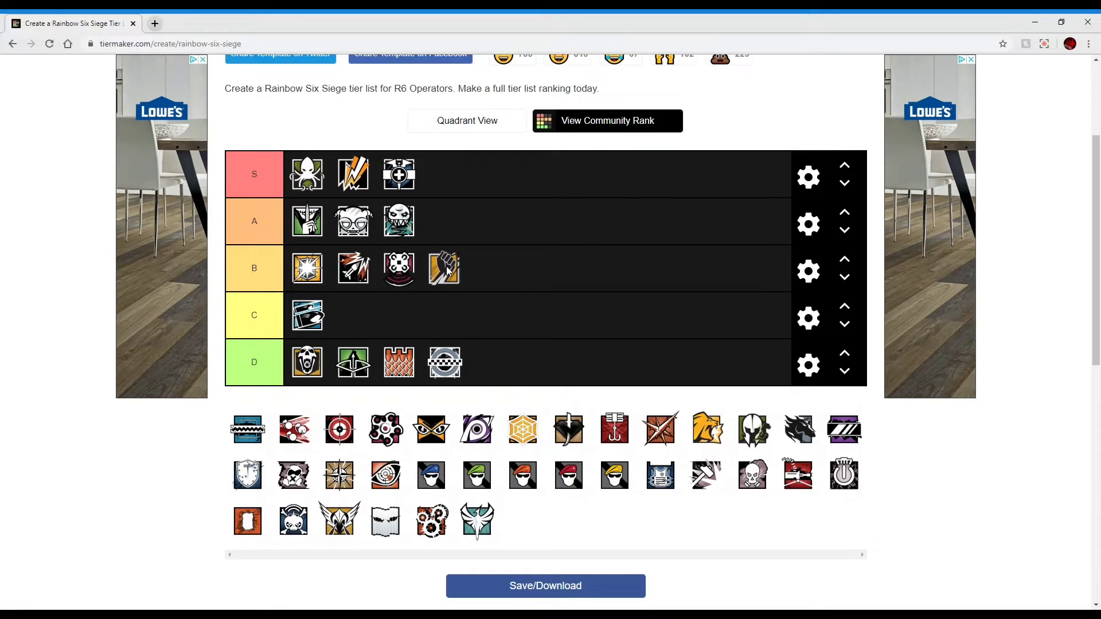
mouse_move(448, 272)
left_mouse_down()
mouse_move(503, 237)
mouse_move(456, 278)
mouse_move(464, 262)
mouse_move(450, 270)
mouse_move(506, 270)
mouse_move(452, 267)
left_mouse_up()
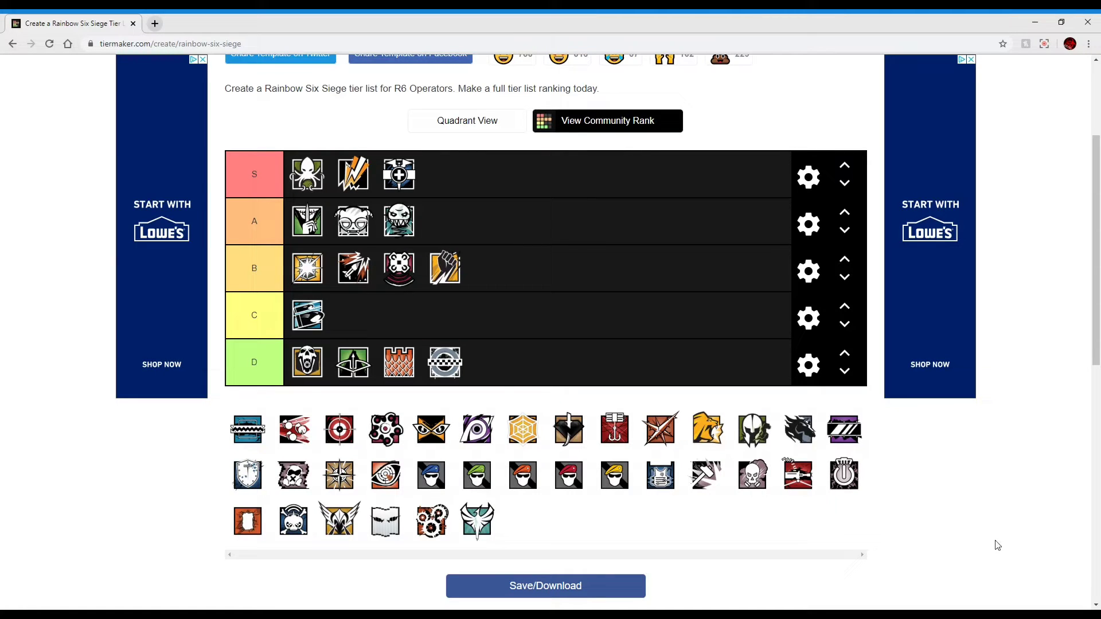
Put the blue zigzag icon in C and move the teal striped icon from B to the end of S.
left_click_drag(263, 429, 507, 269)
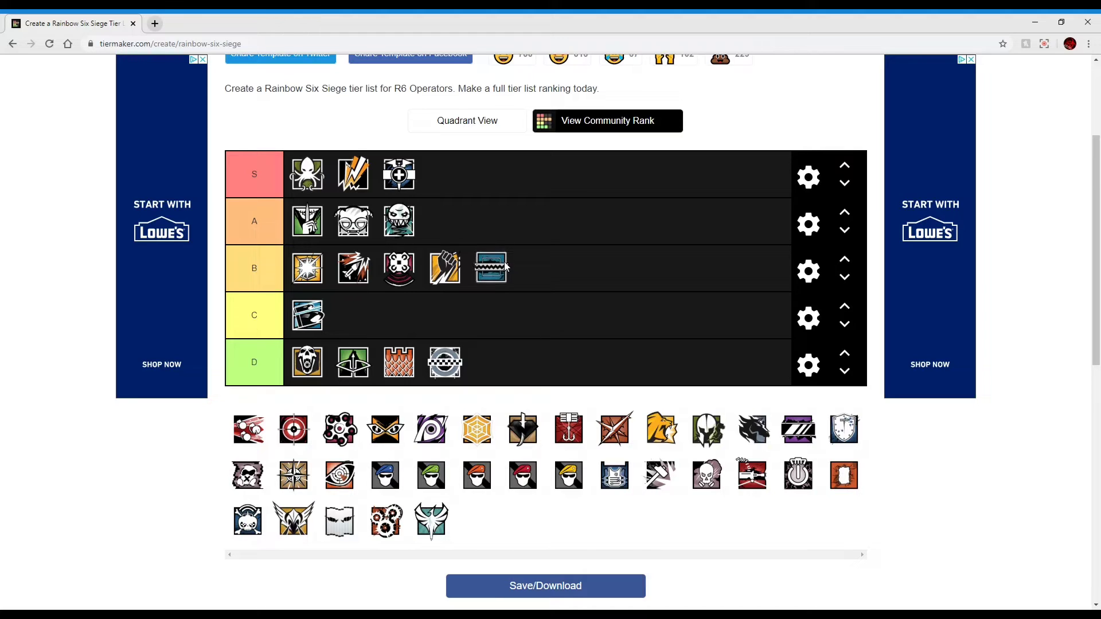
left_click_drag(506, 270, 459, 174)
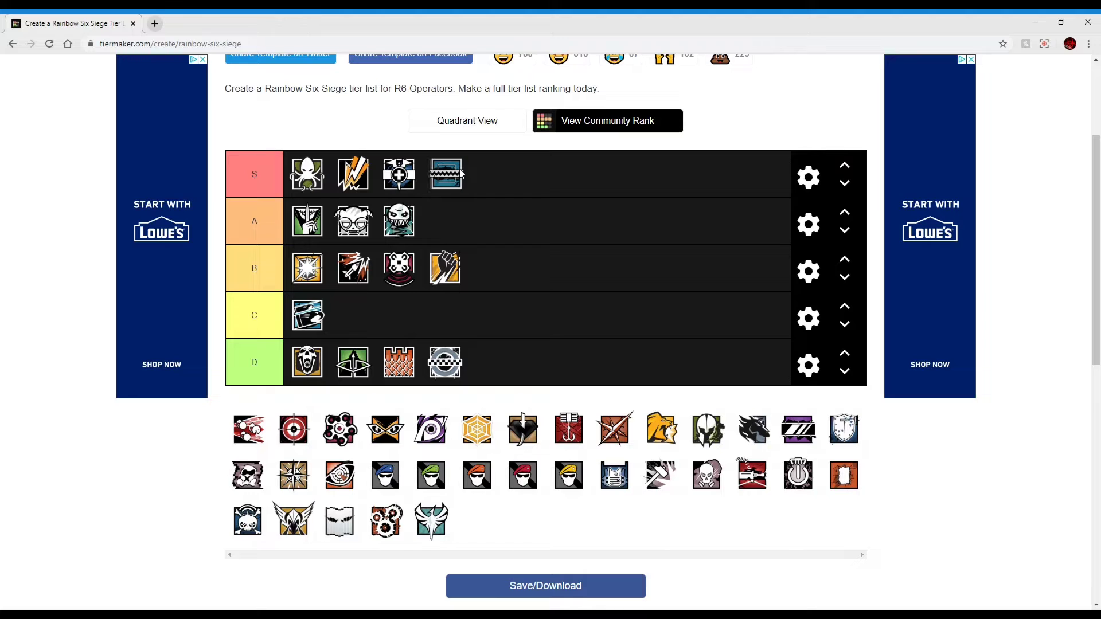
left_click_drag(461, 173, 458, 175)
Put the red-and-white icon at the end of S, the red target icon in D, and the gear icon in A.
left_click_drag(251, 431, 490, 175)
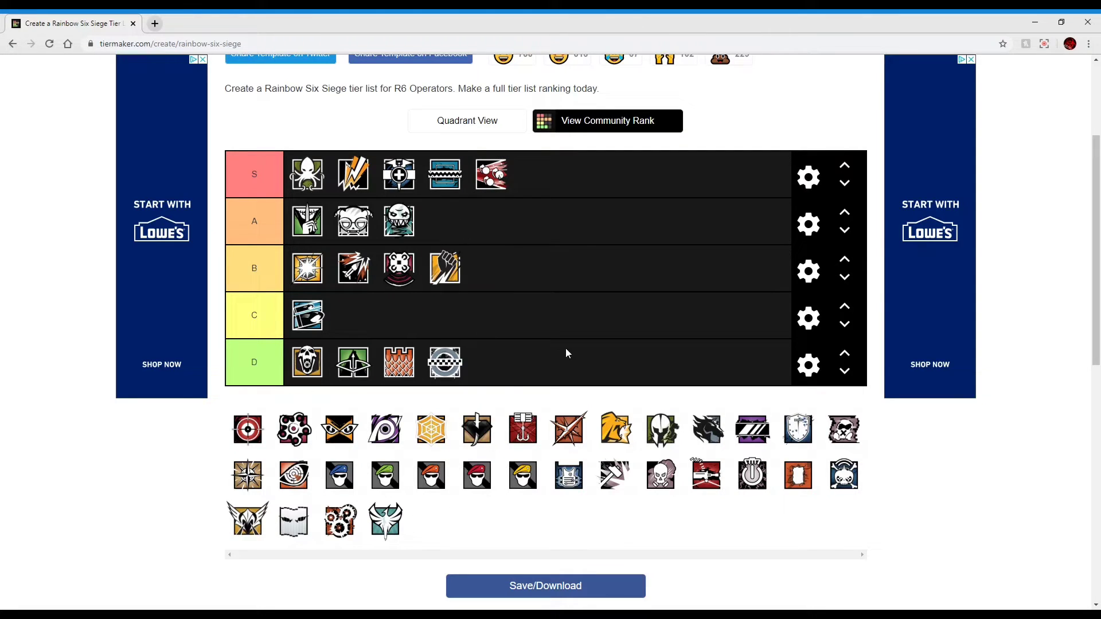
left_click_drag(251, 431, 514, 380)
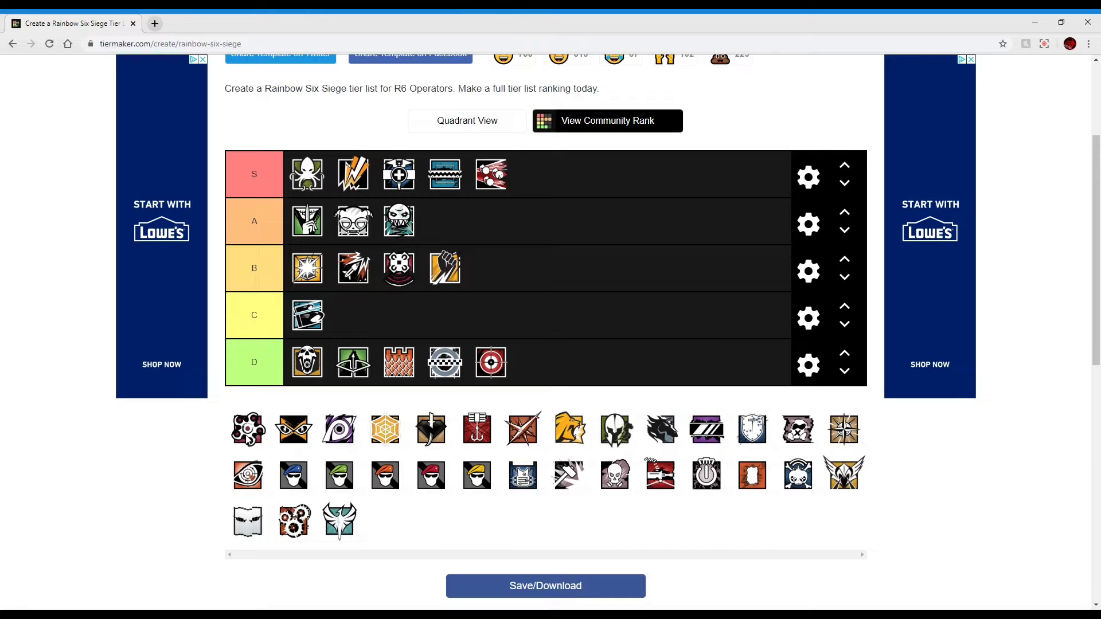
left_click_drag(248, 435, 448, 228)
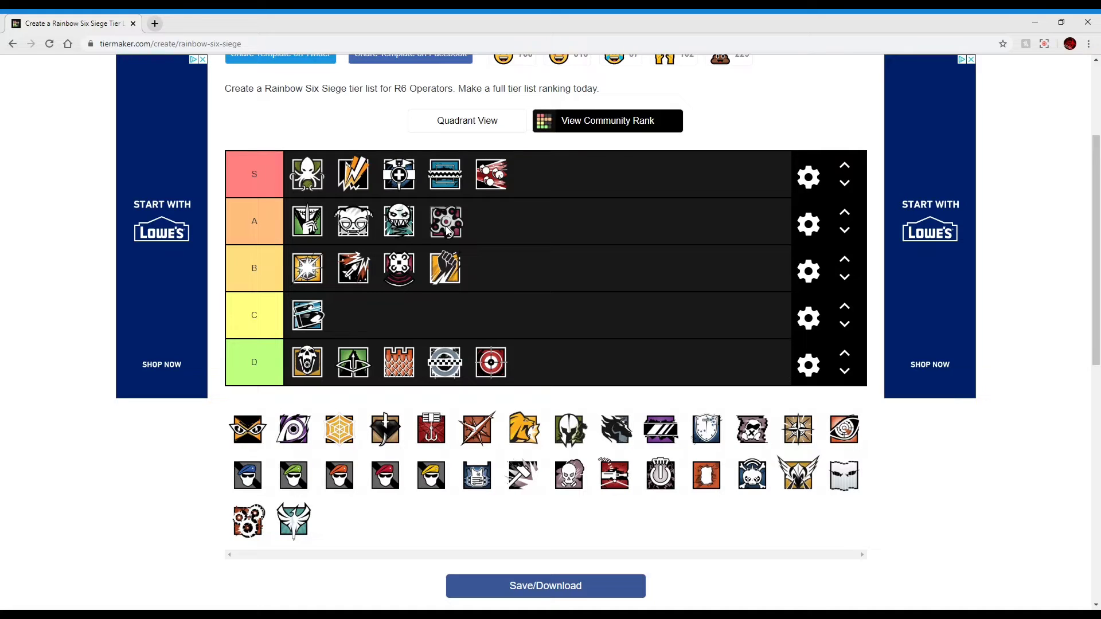
Settle the gear icon in A, place the owl icon last in B, and put the purple eye icon in A.
left_click_drag(448, 231, 447, 227)
left_click_drag(248, 434, 527, 238)
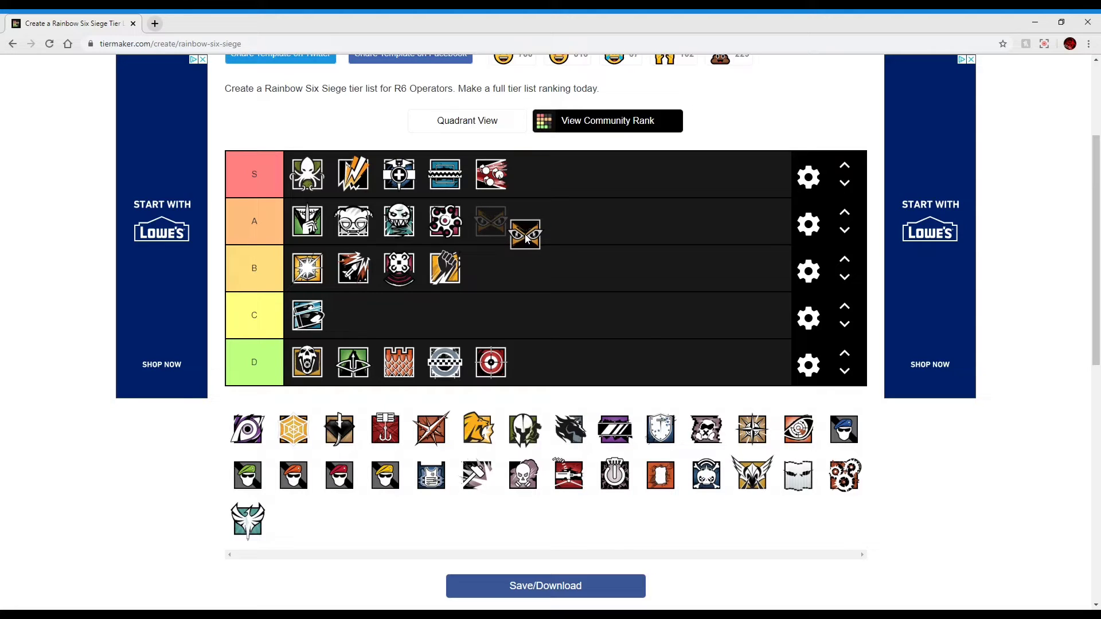
left_click_drag(527, 239, 518, 272)
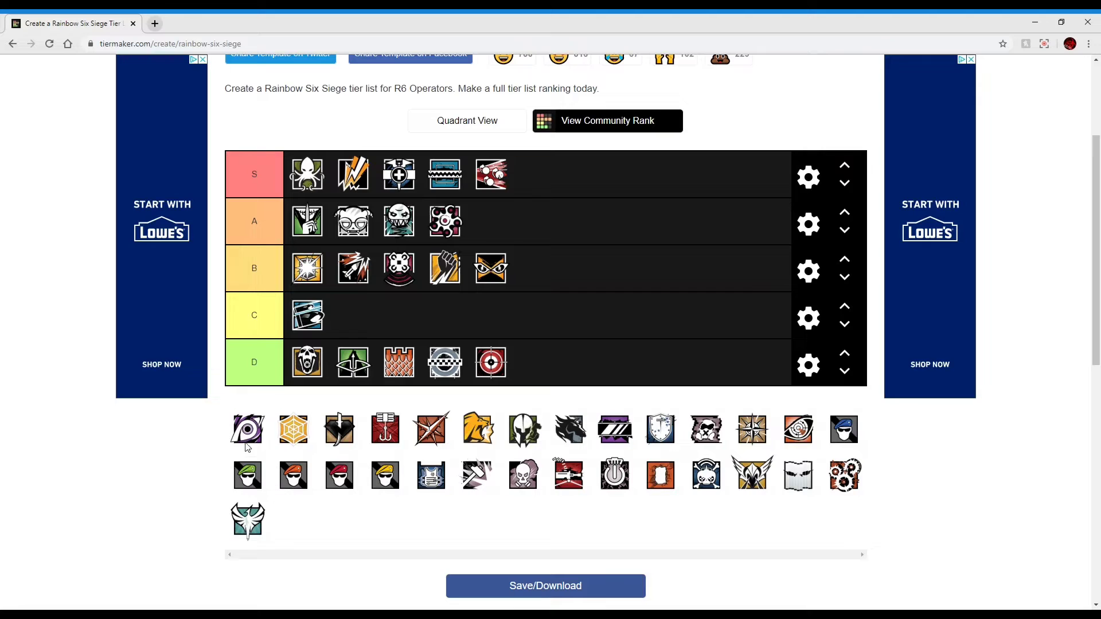
left_click_drag(248, 445, 489, 232)
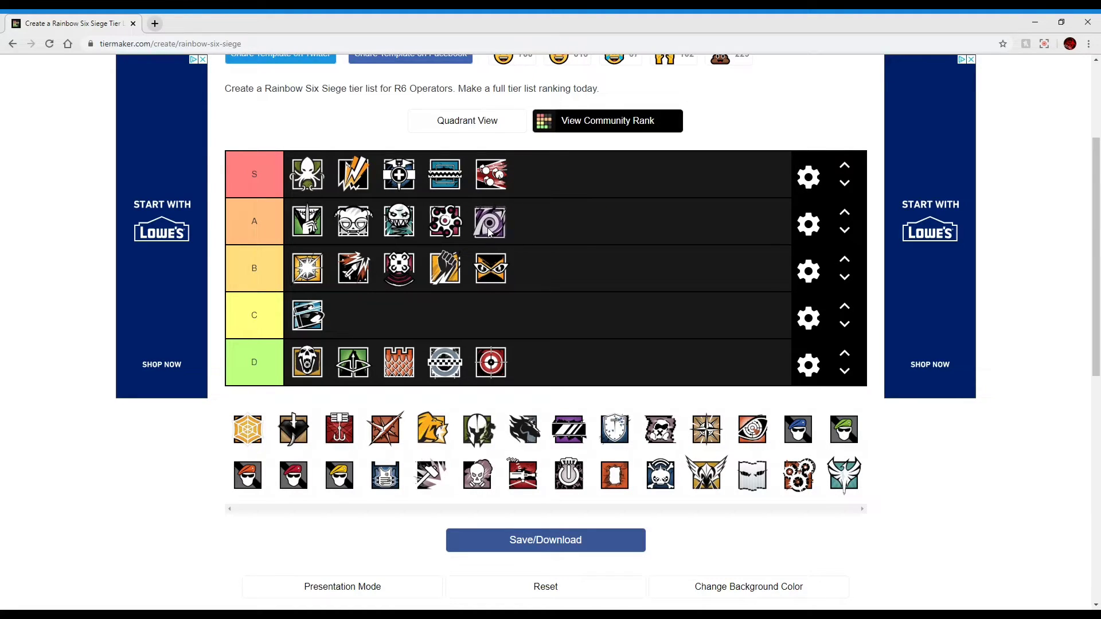
Promote the purple eye icon from A to S, then add the orange web icon at the end of S.
mouse_move(490, 232)
left_mouse_down()
mouse_move(537, 198)
mouse_move(540, 227)
mouse_move(542, 188)
mouse_move(539, 235)
mouse_move(491, 230)
left_mouse_up()
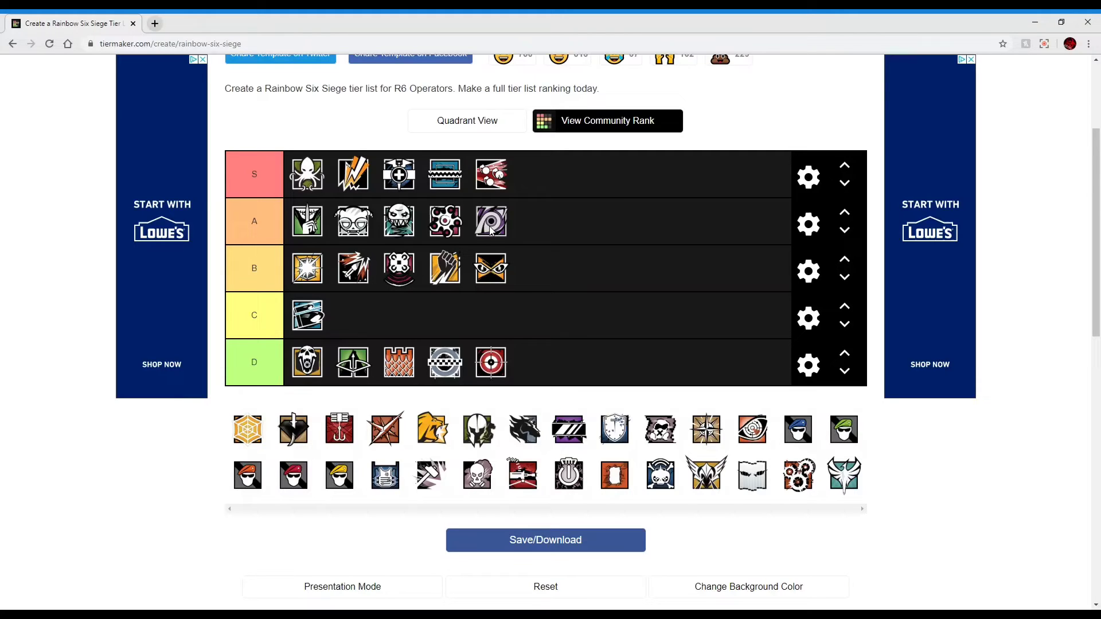
left_click_drag(490, 230, 536, 183)
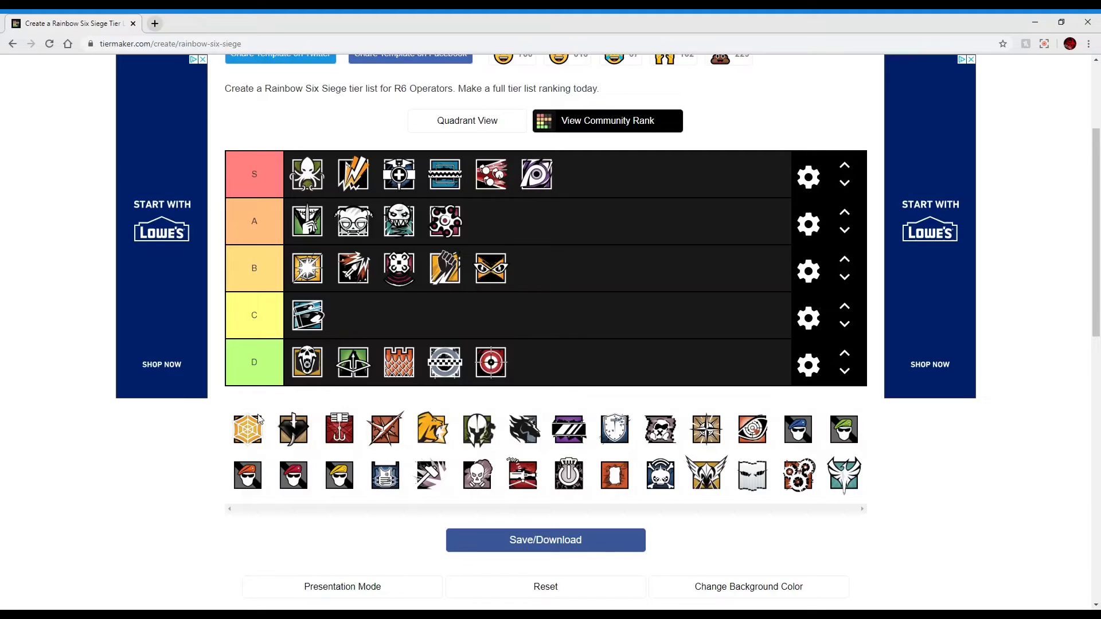
left_click_drag(254, 427, 599, 183)
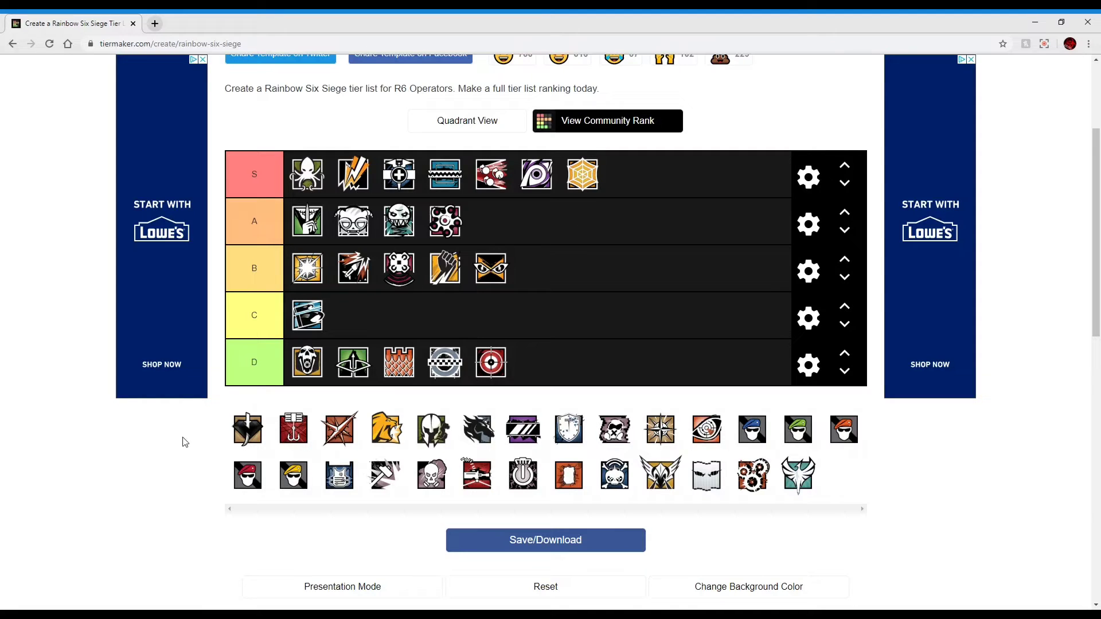
Rank the dark gold-framed icon second in C and the red hook icon eighth, at the end of S.
left_click_drag(252, 433, 356, 311)
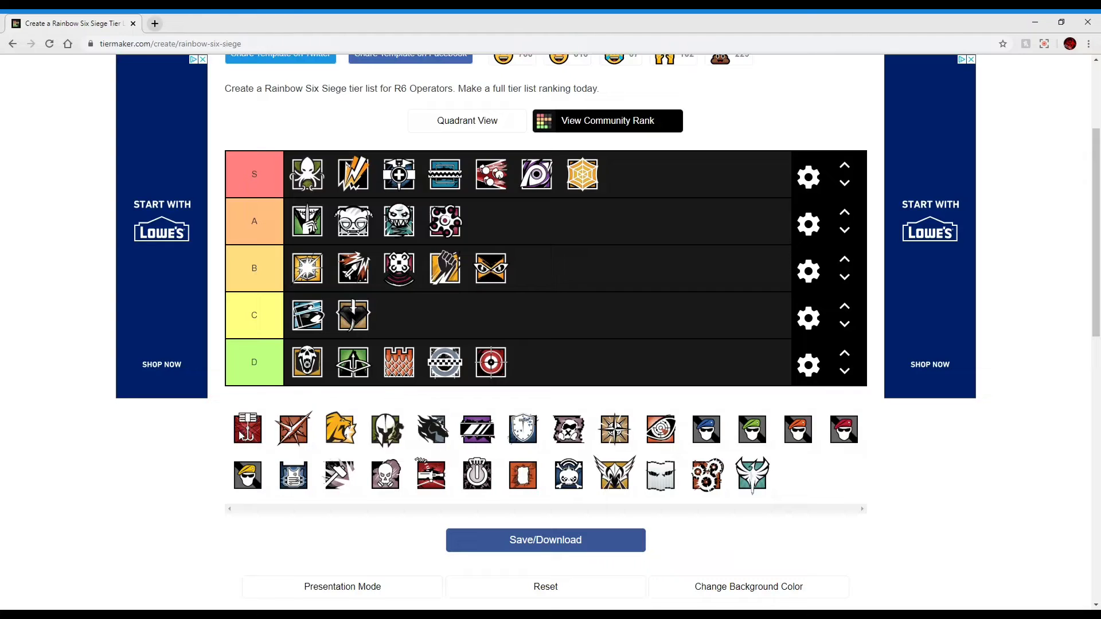
left_click_drag(248, 439, 621, 189)
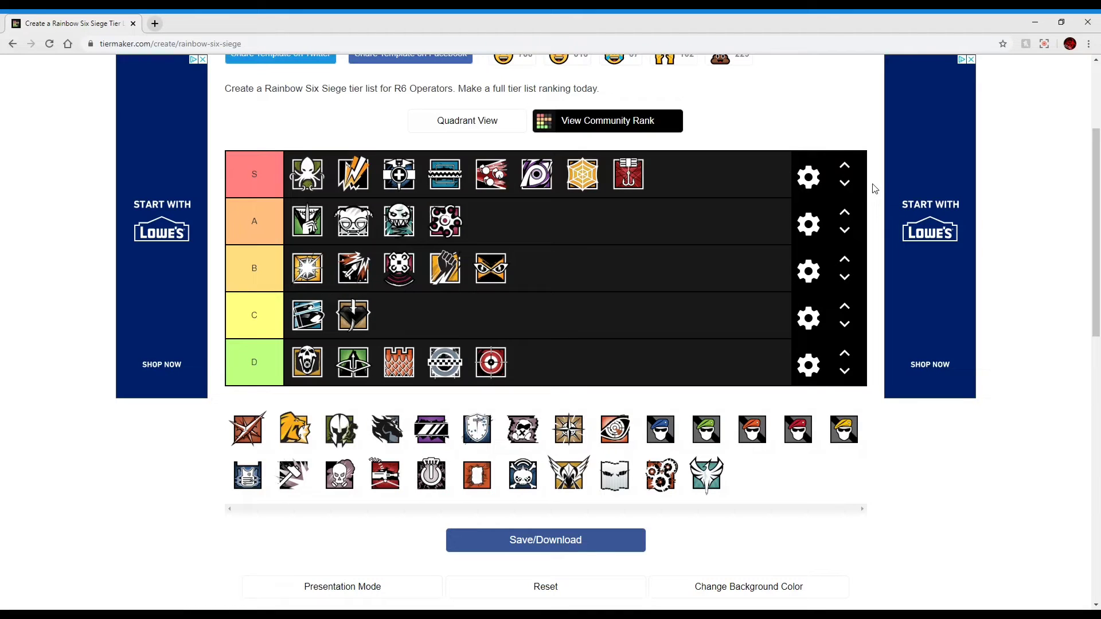
left_click_drag(626, 182, 625, 184)
Place the orange crossed icon in C, the golden lion at the end of D, and the helmet at the end of S.
left_click_drag(248, 428, 426, 321)
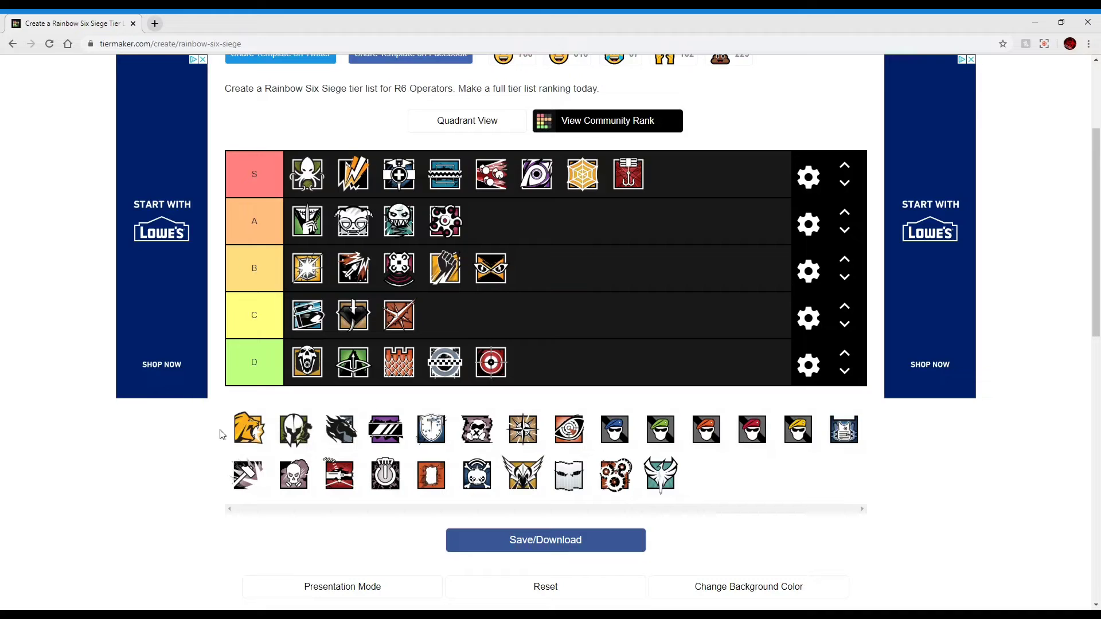
left_click_drag(249, 436, 542, 368)
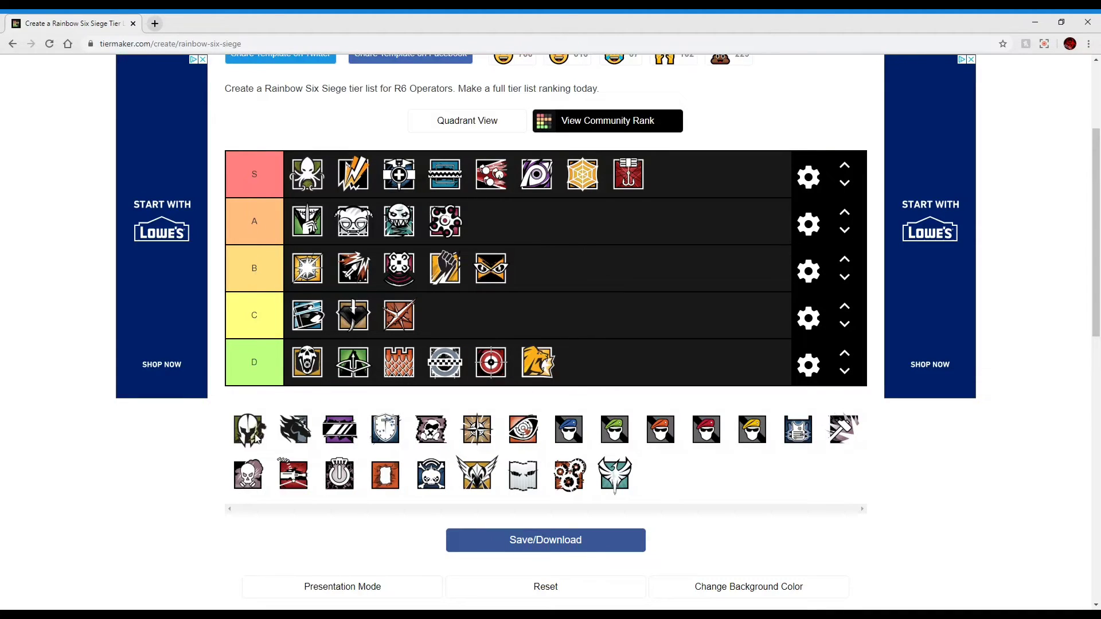
left_click_drag(252, 438, 687, 186)
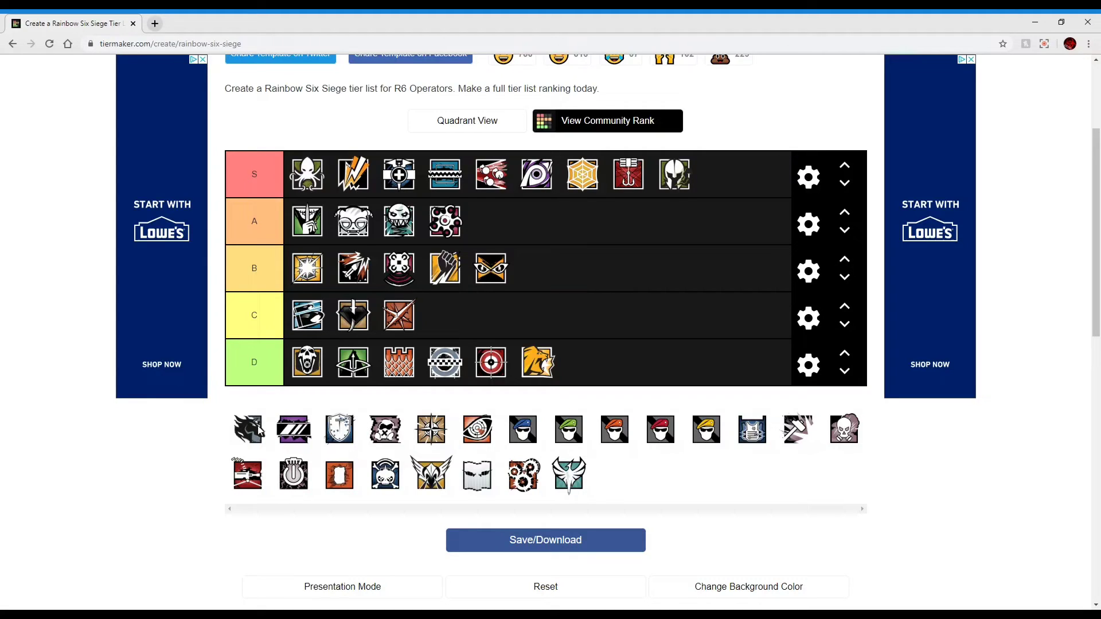
Rank the wolf, purple striped, next pool and compass icons in A, and the pale shield at the end of S.
left_click_drag(258, 430, 676, 209)
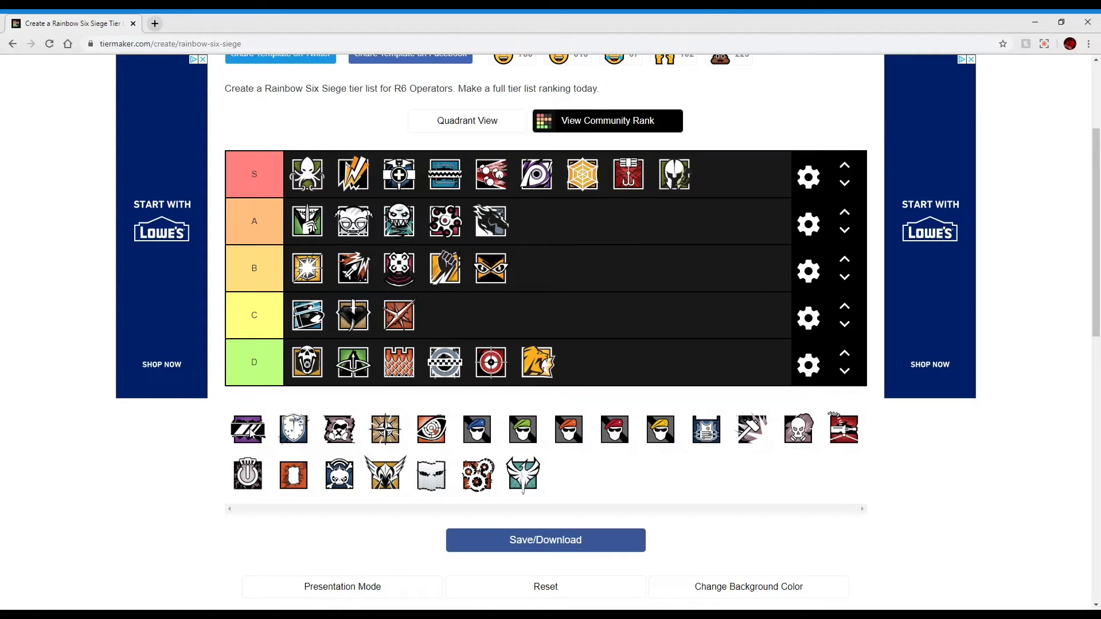
left_click_drag(239, 435, 598, 227)
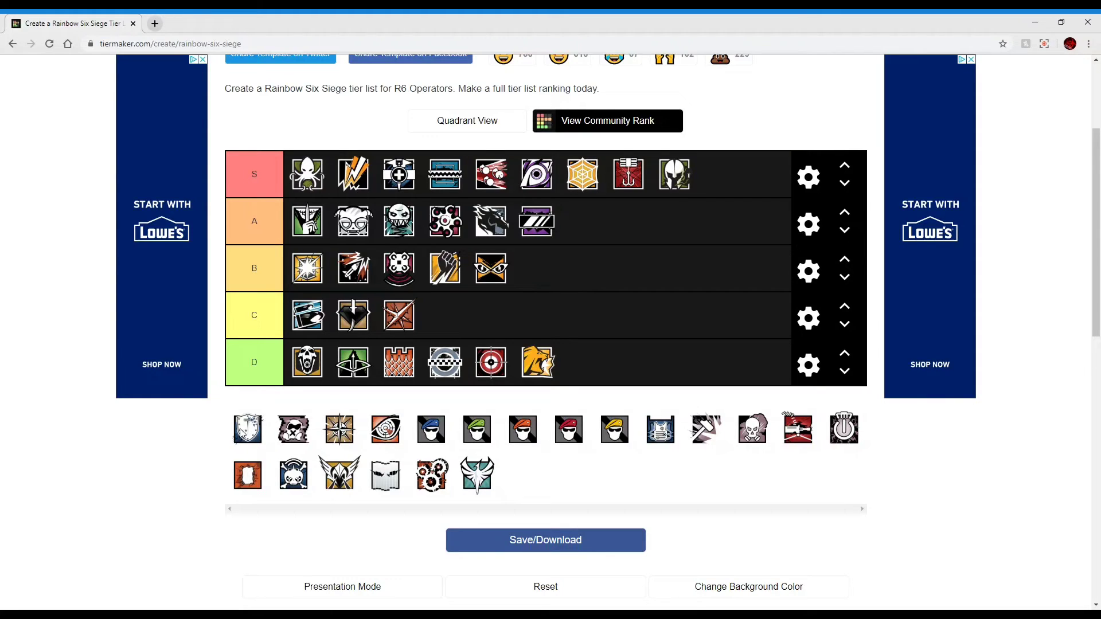
left_click_drag(244, 432, 724, 177)
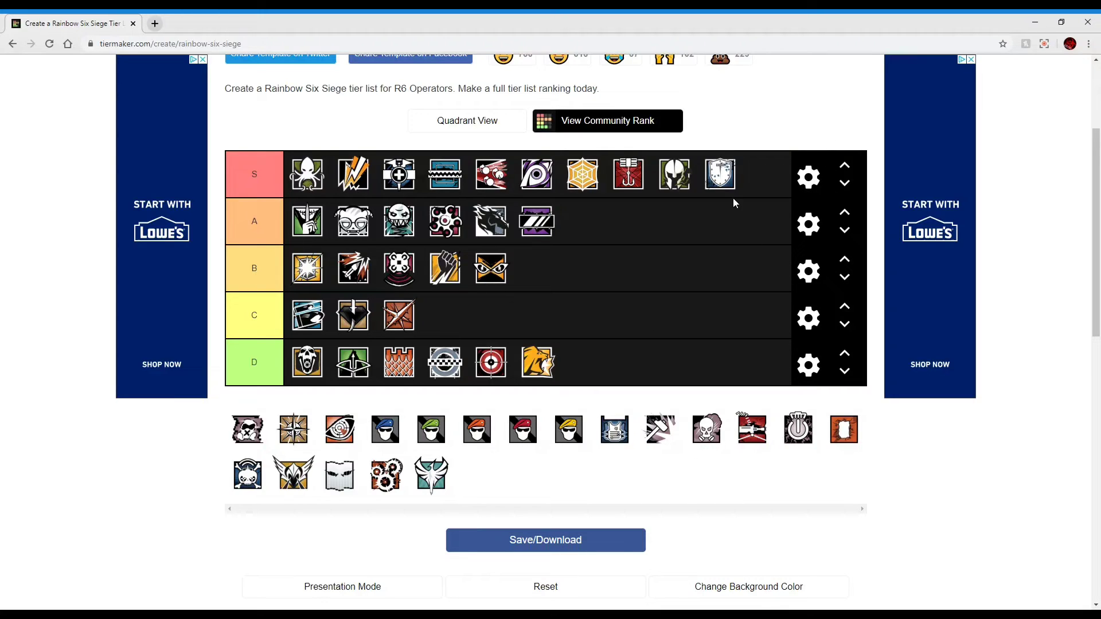
mouse_move(727, 173)
left_mouse_down()
mouse_move(726, 185)
mouse_move(725, 175)
left_mouse_up()
left_click_drag(262, 434, 680, 240)
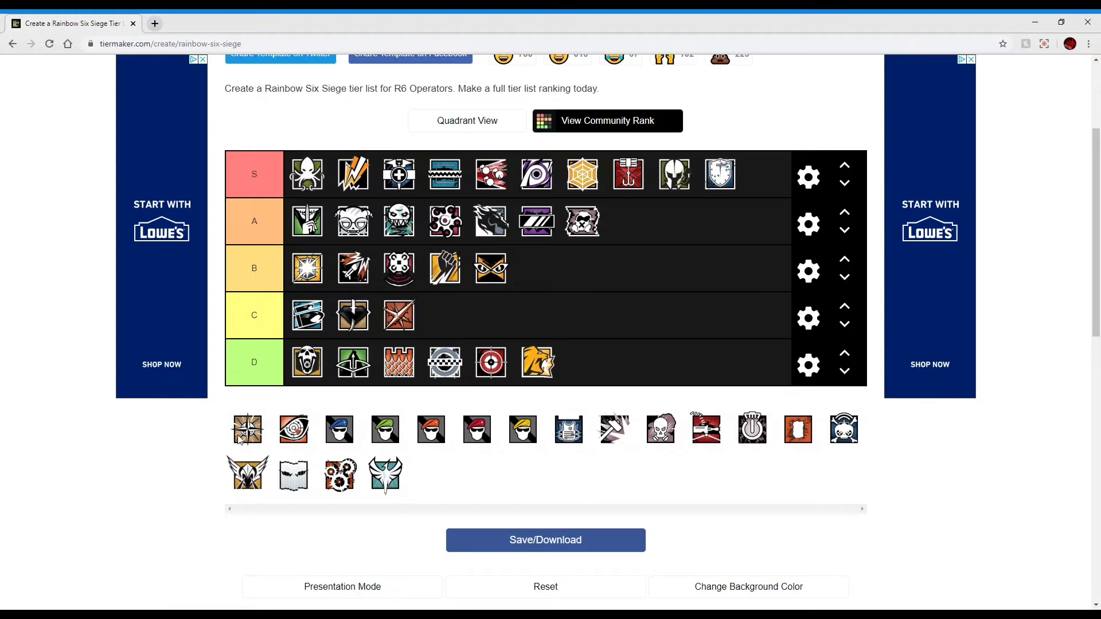
left_click_drag(241, 435, 643, 236)
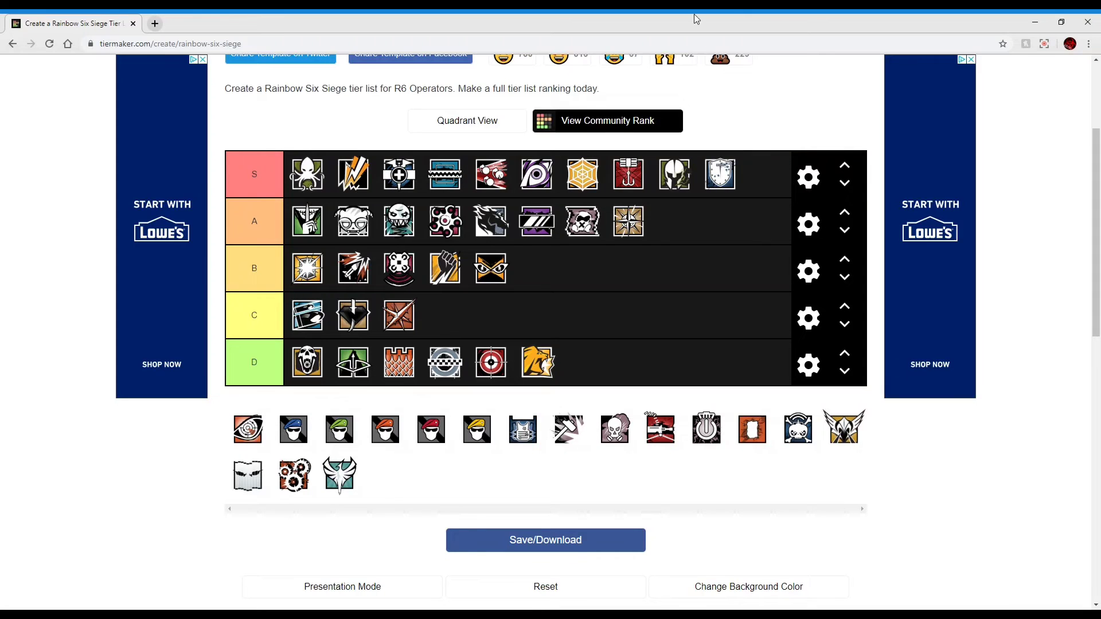
Add the orange eye emblem and blue, green, orange, red and yellow beret icons to D, moving brick-wall after checkered.
left_click_drag(255, 439, 607, 375)
mouse_move(406, 378)
left_mouse_down()
mouse_move(385, 379)
mouse_move(412, 377)
left_mouse_up()
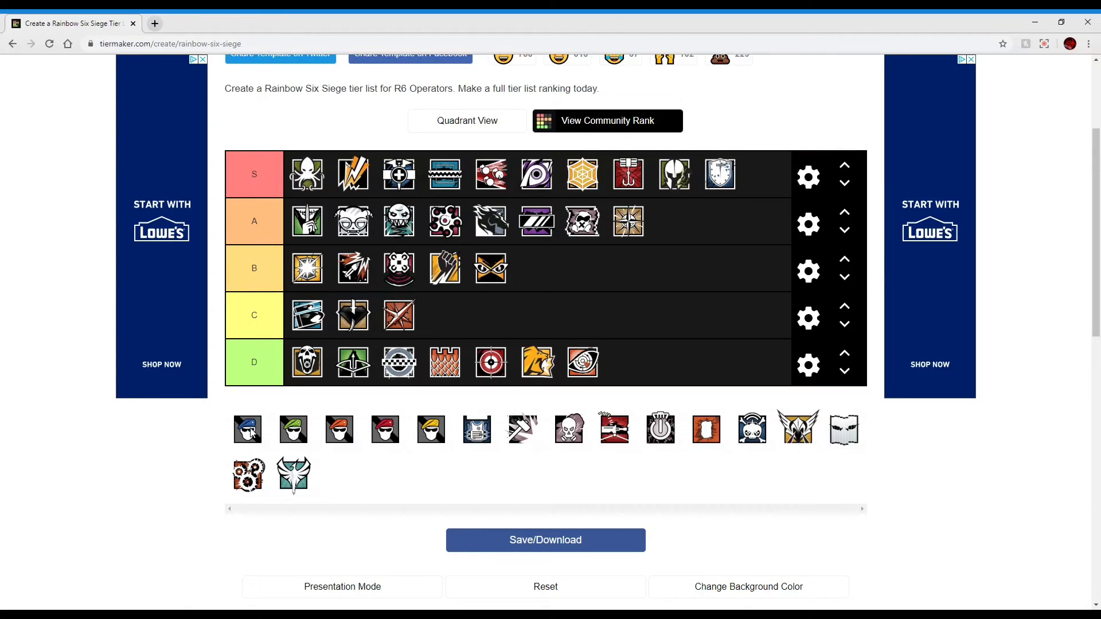
left_click_drag(248, 434, 634, 370)
left_click_drag(259, 434, 668, 371)
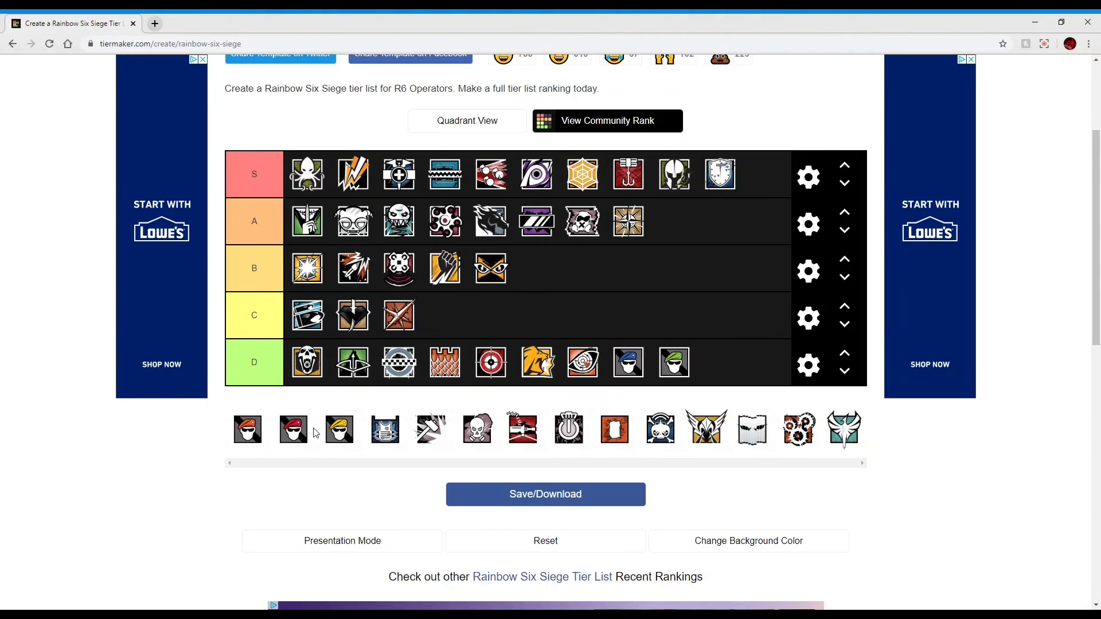
left_click_drag(340, 430, 533, 388)
left_click_drag(258, 430, 758, 377)
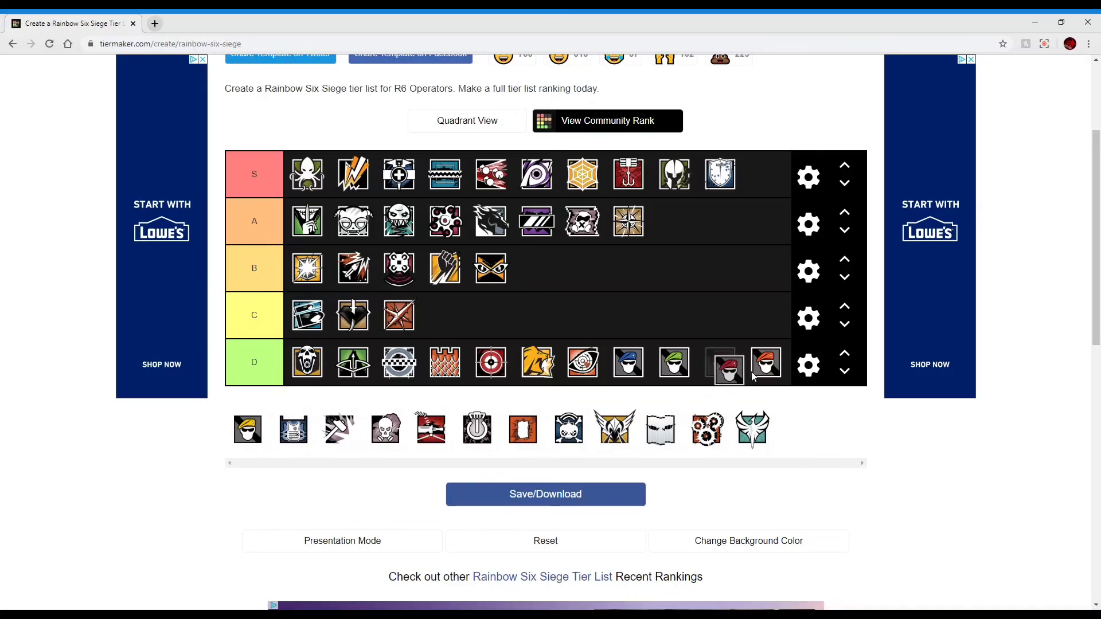
left_click_drag(285, 421, 762, 372)
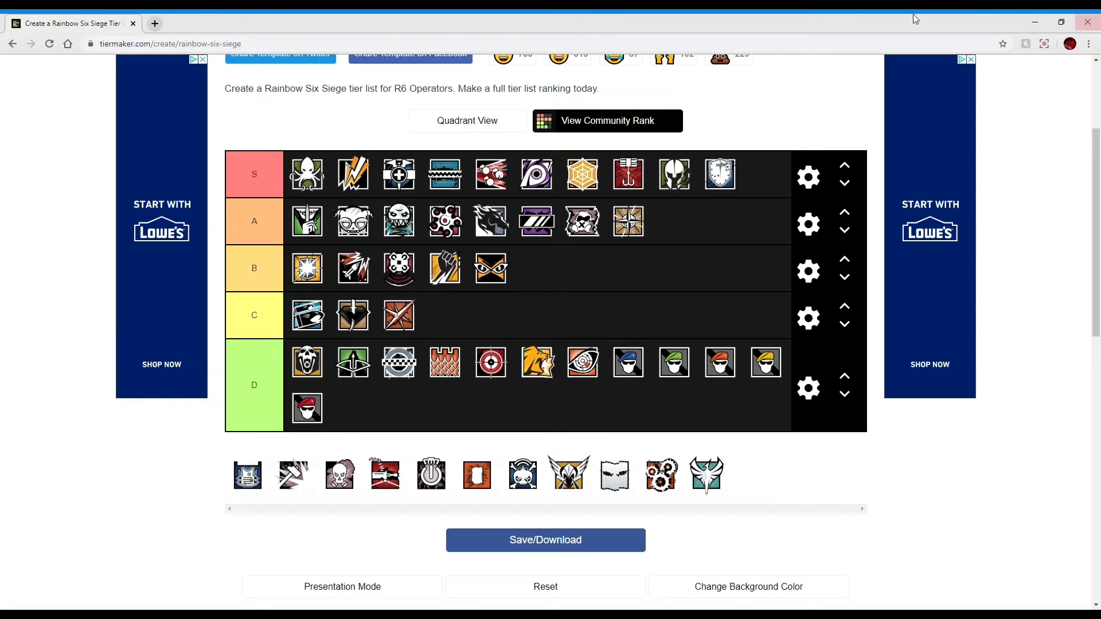
Rank the blue vest operator at the end of tier A.
left_click_drag(252, 474, 671, 220)
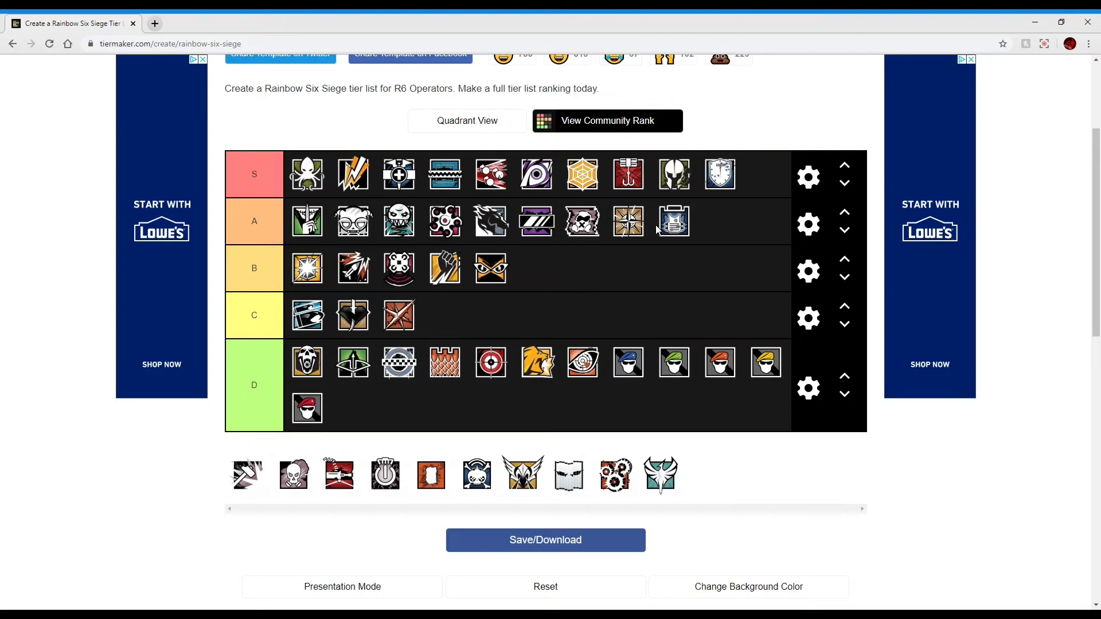
left_click_drag(393, 182, 395, 181)
mouse_move(677, 223)
left_mouse_down()
mouse_move(394, 182)
mouse_move(459, 221)
mouse_move(682, 235)
left_mouse_up()
Place the spiky white and skull operators in B and the red-and-white operator in D.
left_click_drag(254, 471, 498, 310)
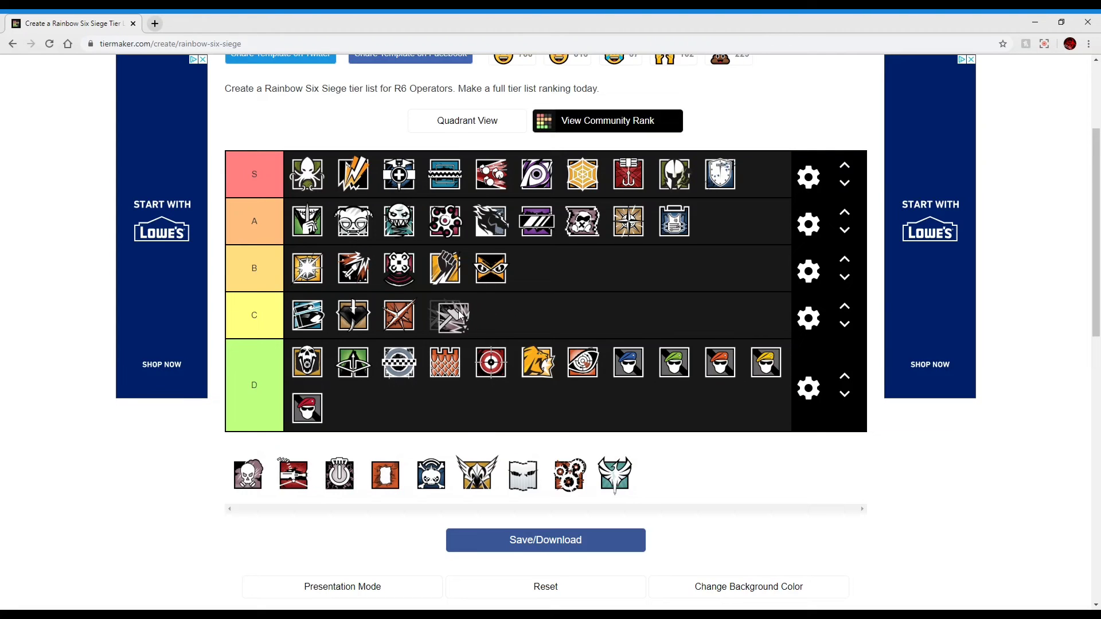
left_click_drag(454, 315, 537, 270)
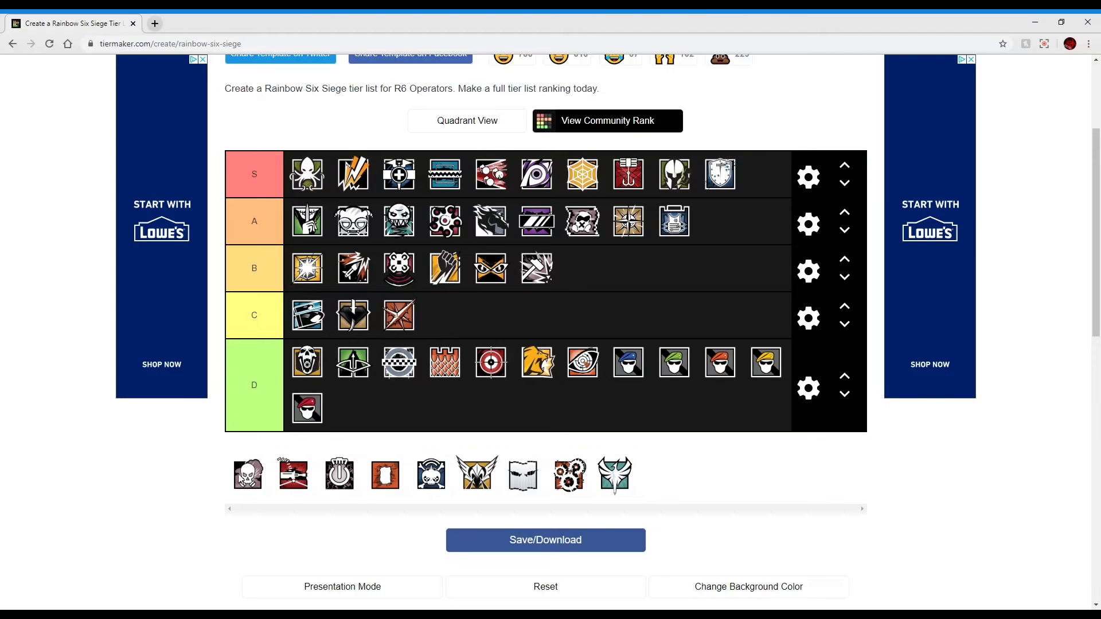
left_click_drag(241, 478, 576, 275)
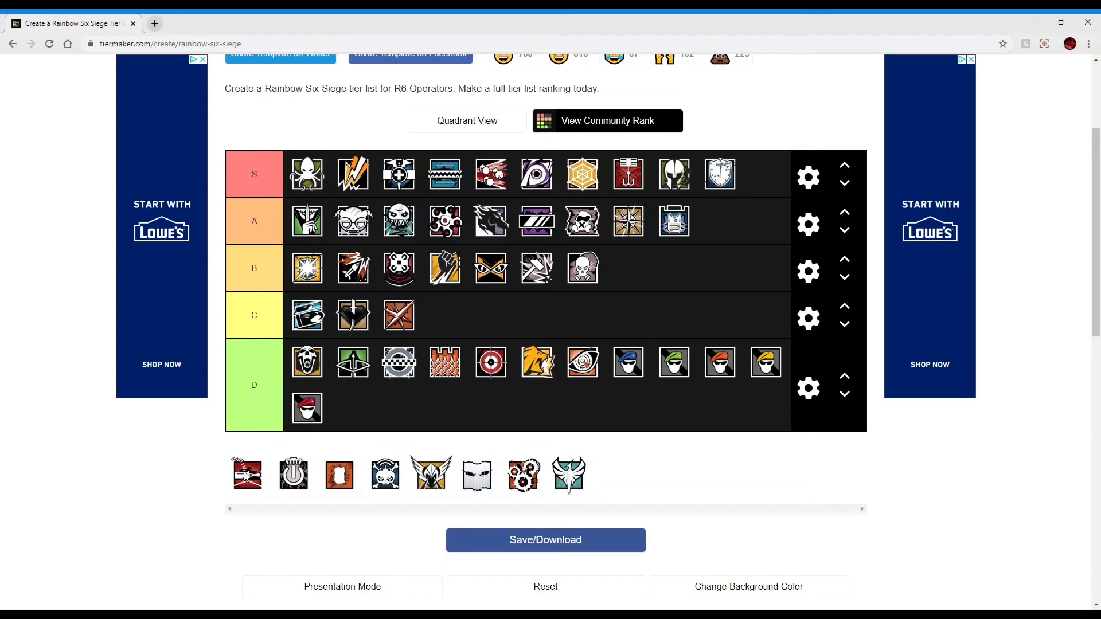
left_click_drag(246, 474, 373, 414)
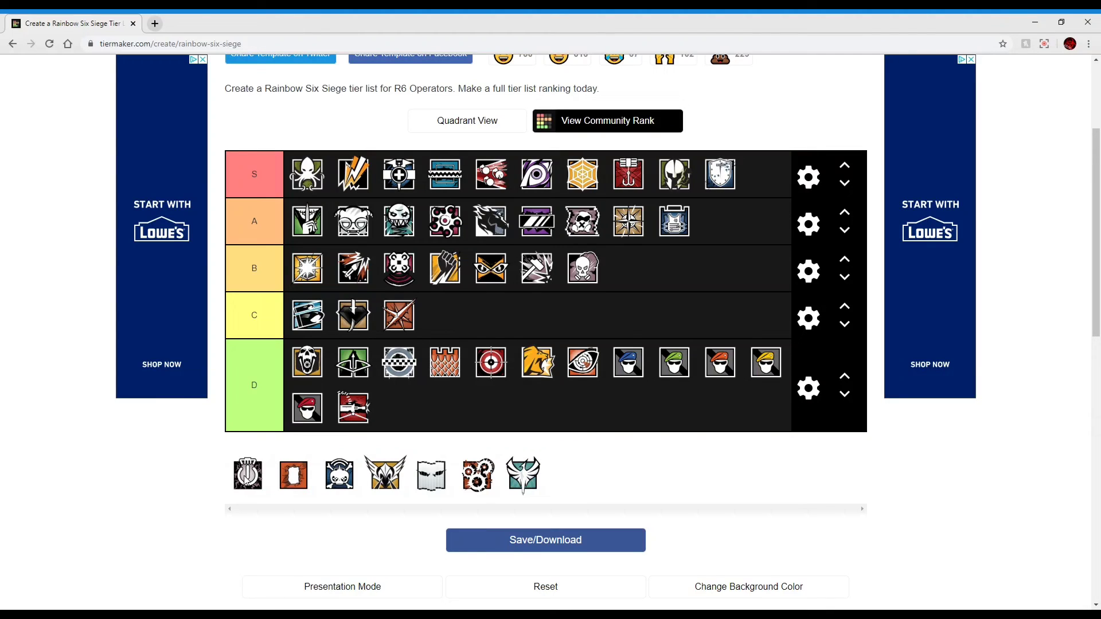
Put the round emblem at the end of A, the orange operator at the end of S, and the cat-skull fourth in C.
left_click_drag(247, 479, 707, 231)
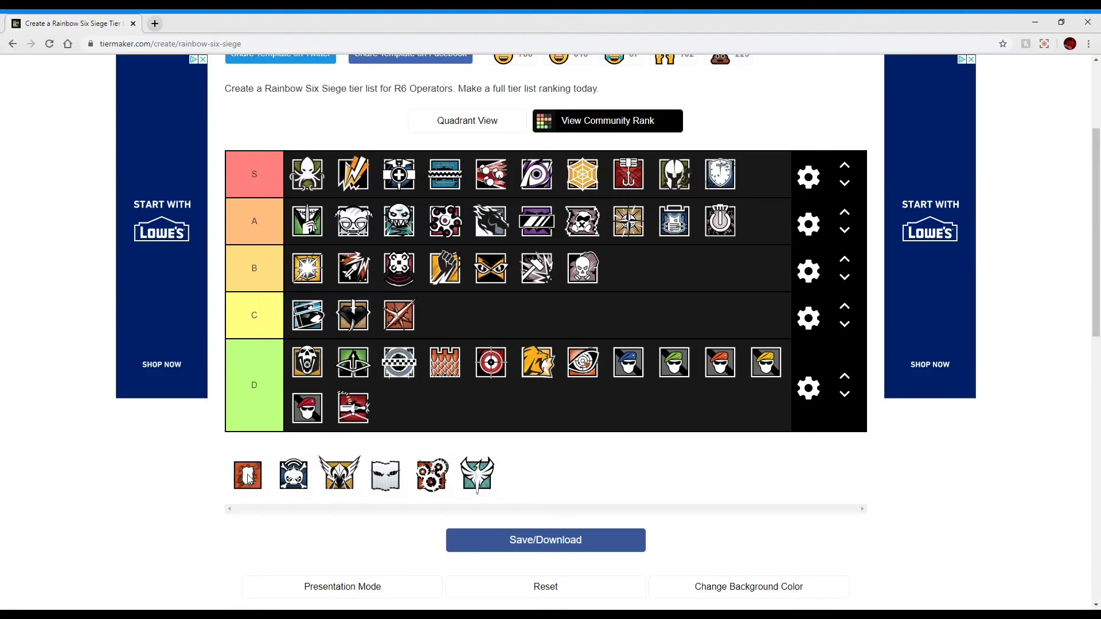
left_click_drag(249, 478, 769, 181)
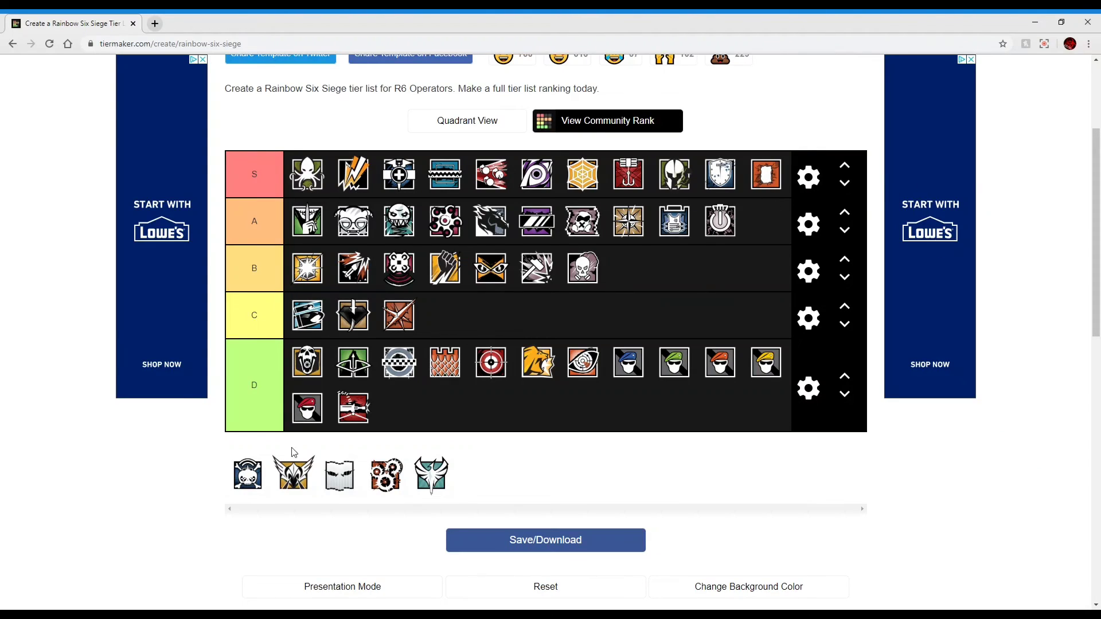
left_click_drag(247, 476, 555, 325)
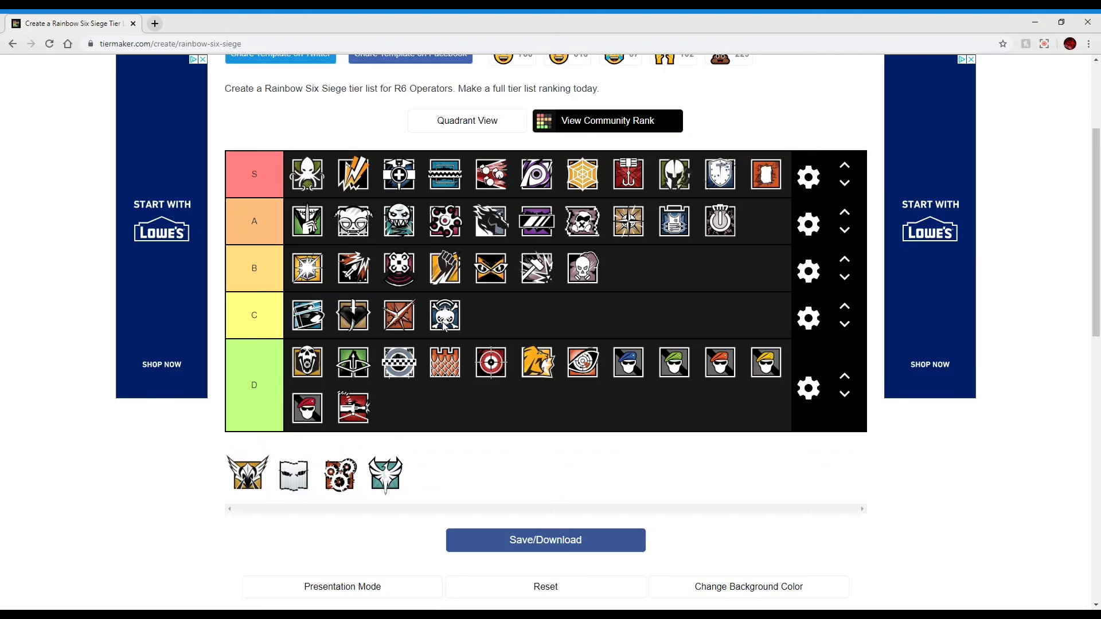
left_click_drag(445, 327, 763, 243)
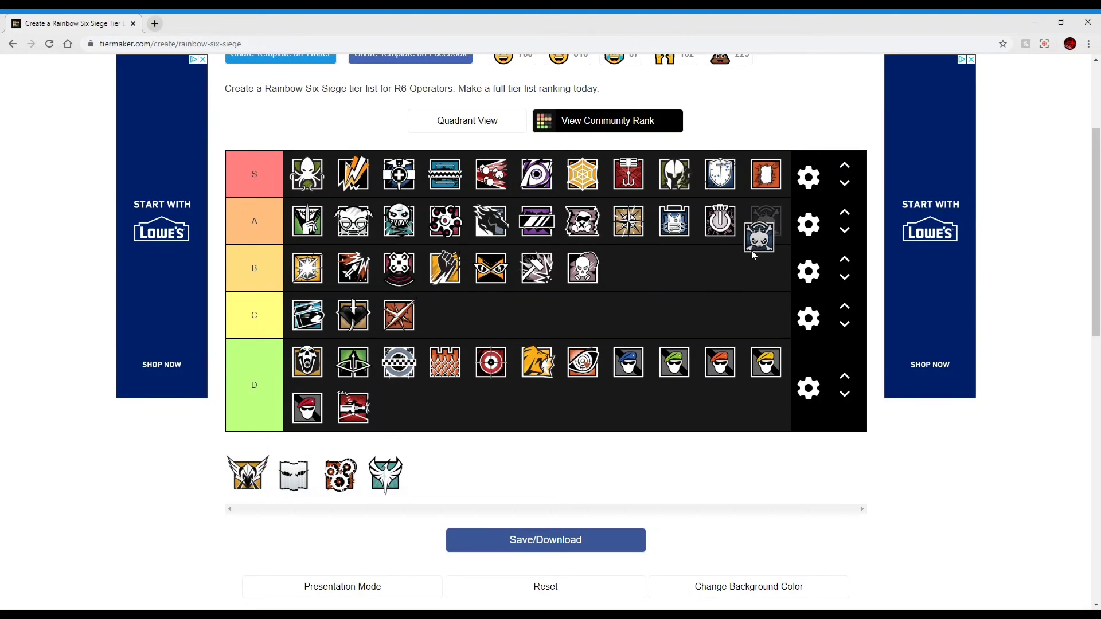
left_click_drag(721, 283, 461, 330)
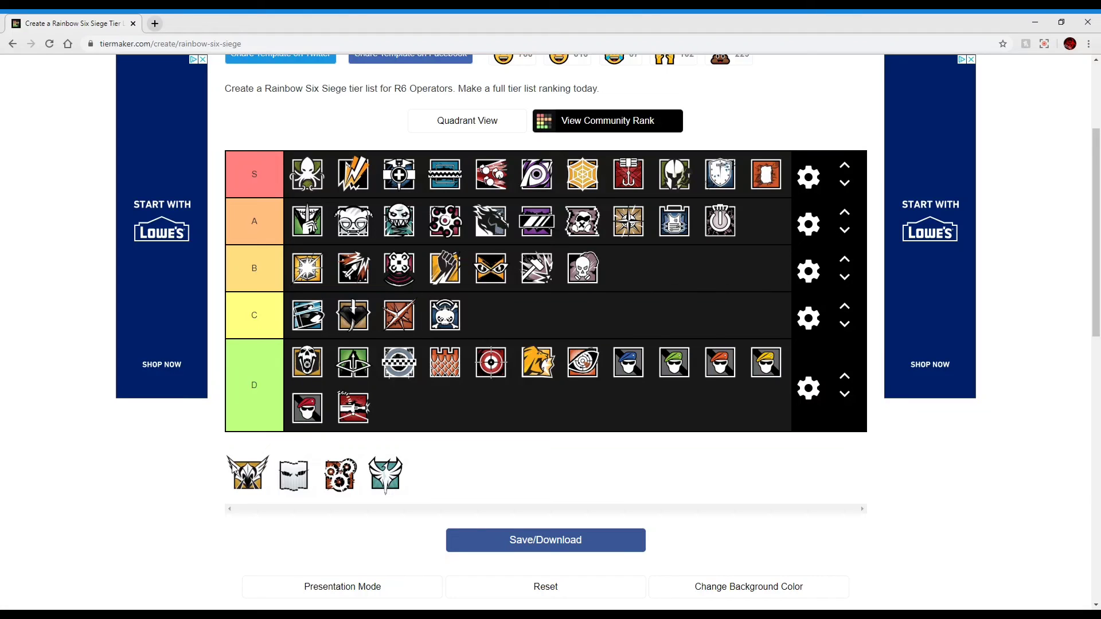
Move the eagle operator from B to the end of A, and raise the book-shaped operator from D to C.
left_click_drag(246, 479, 635, 279)
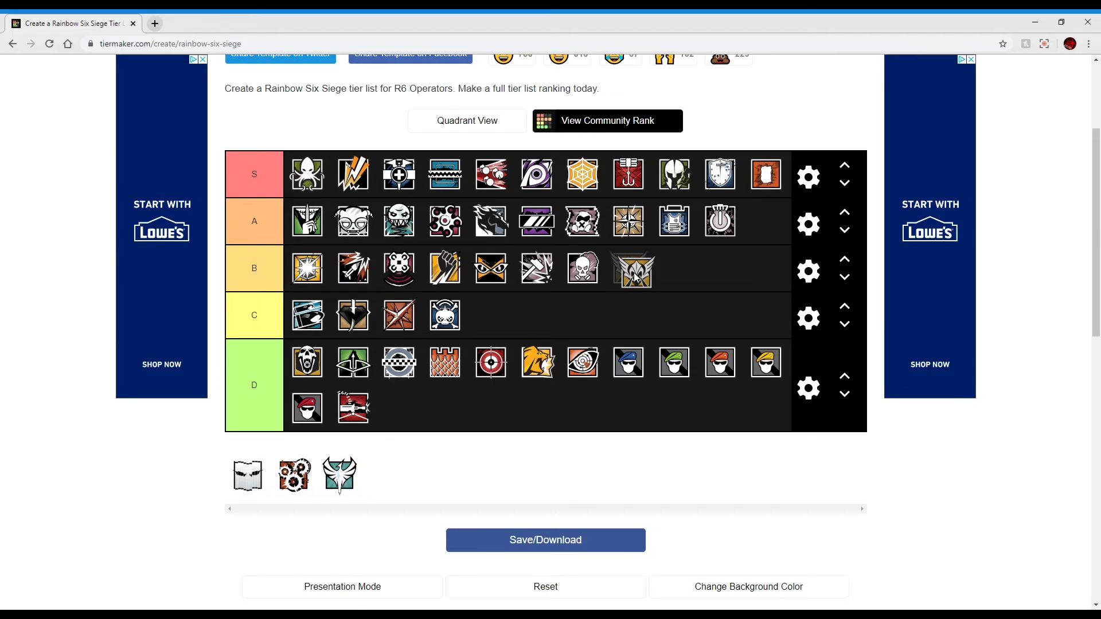
left_click_drag(635, 279, 628, 274)
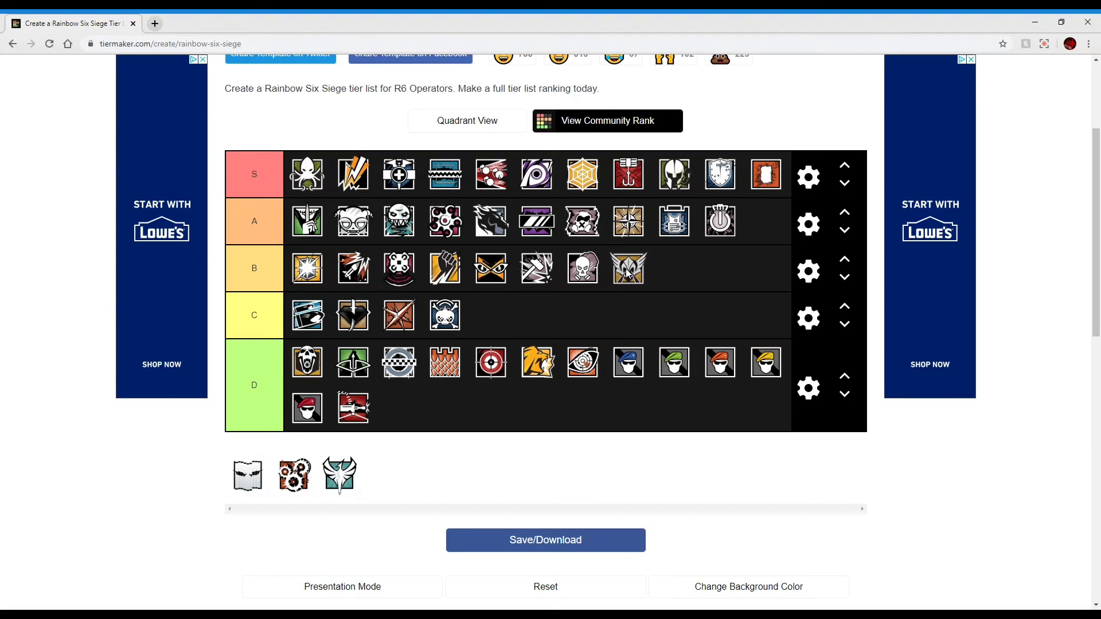
left_click_drag(628, 274, 769, 232)
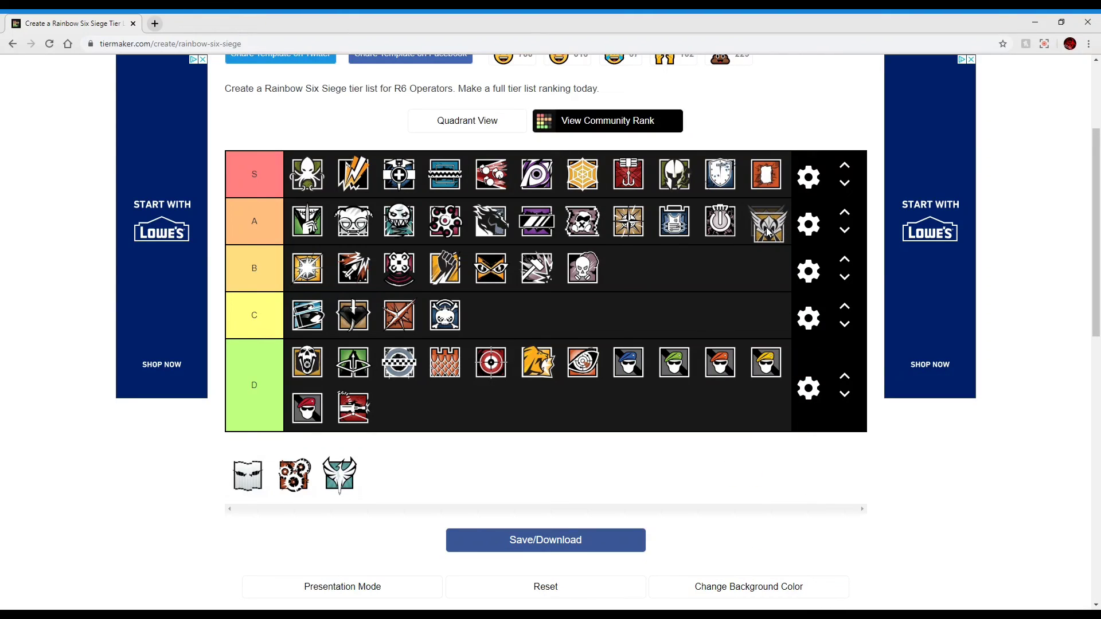
left_click_drag(769, 231, 769, 230)
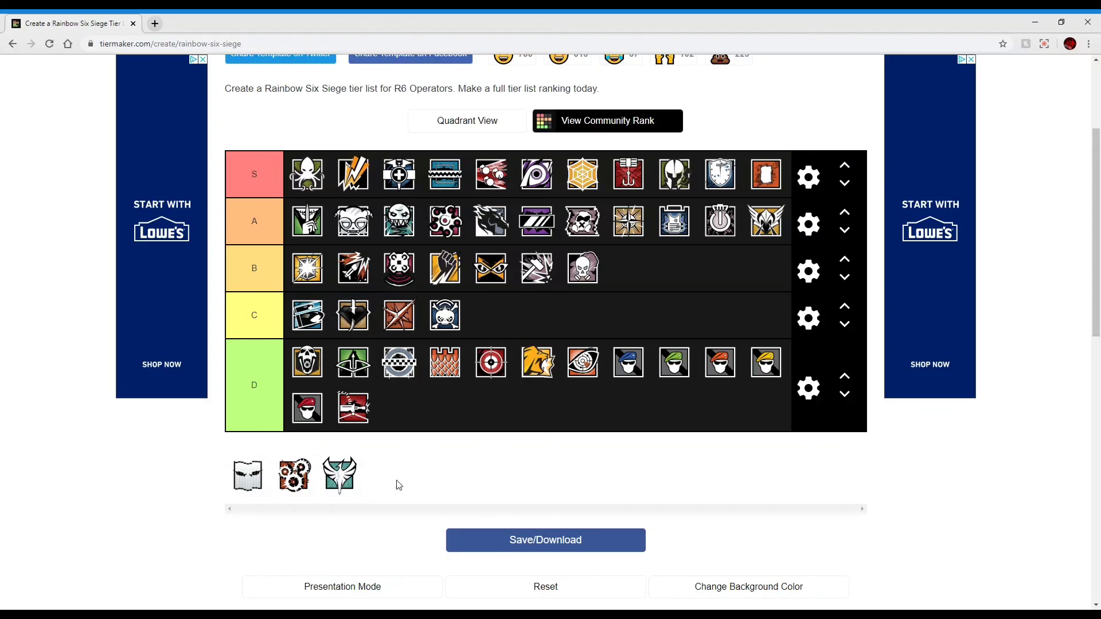
left_click_drag(256, 477, 407, 412)
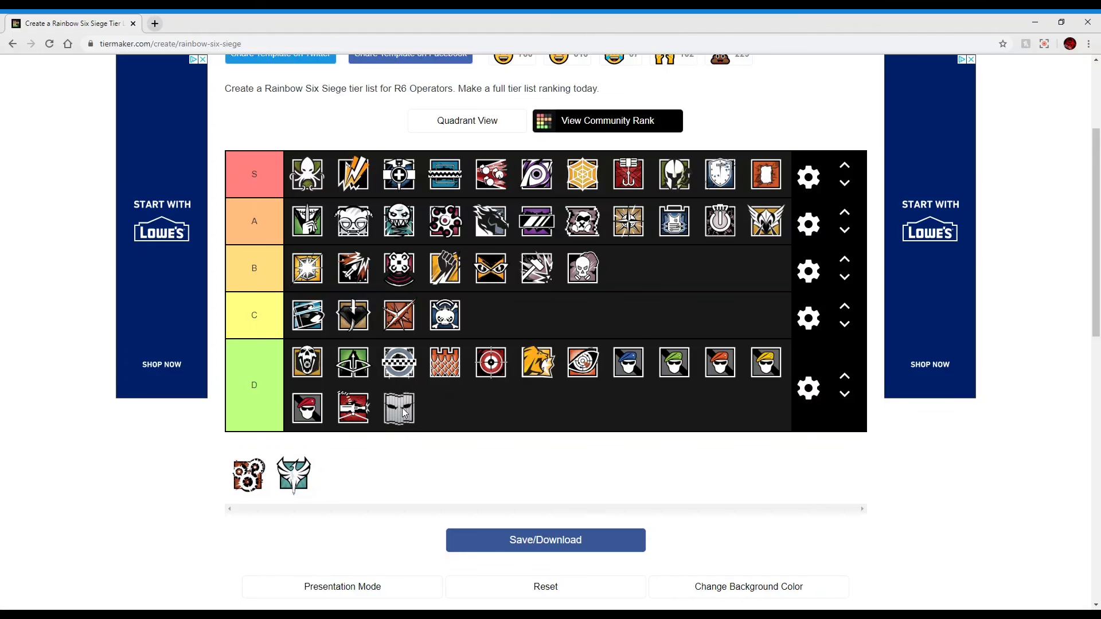
left_click_drag(407, 411, 497, 321)
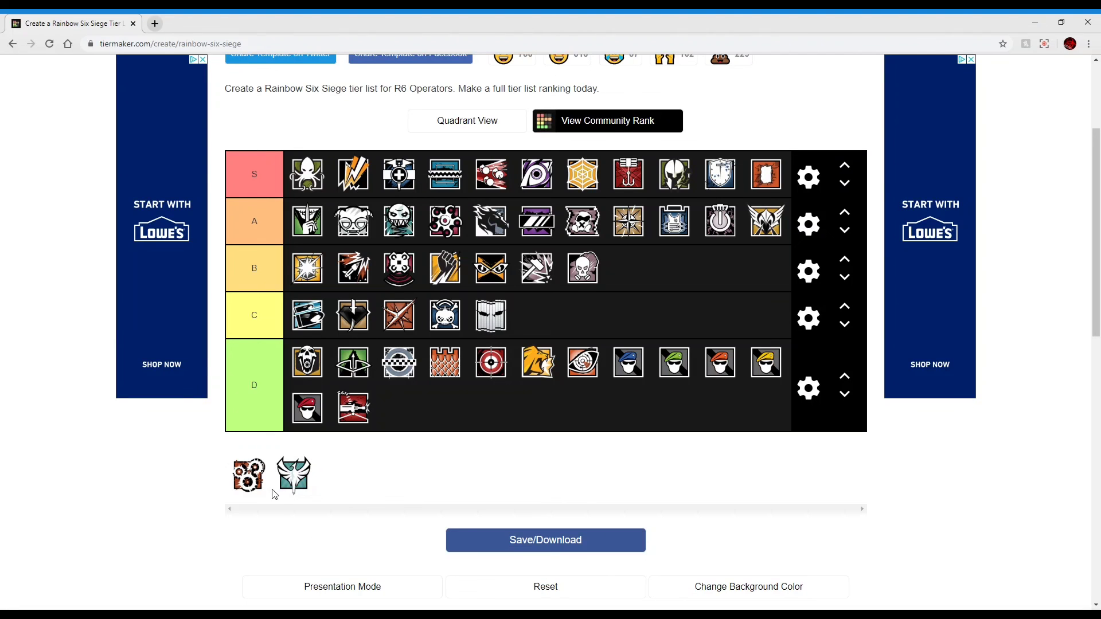
Drag the gear-cluster operator to the end of tier C and the teal winged stag icon into tier S as its twelfth.
left_click_drag(252, 478, 544, 319)
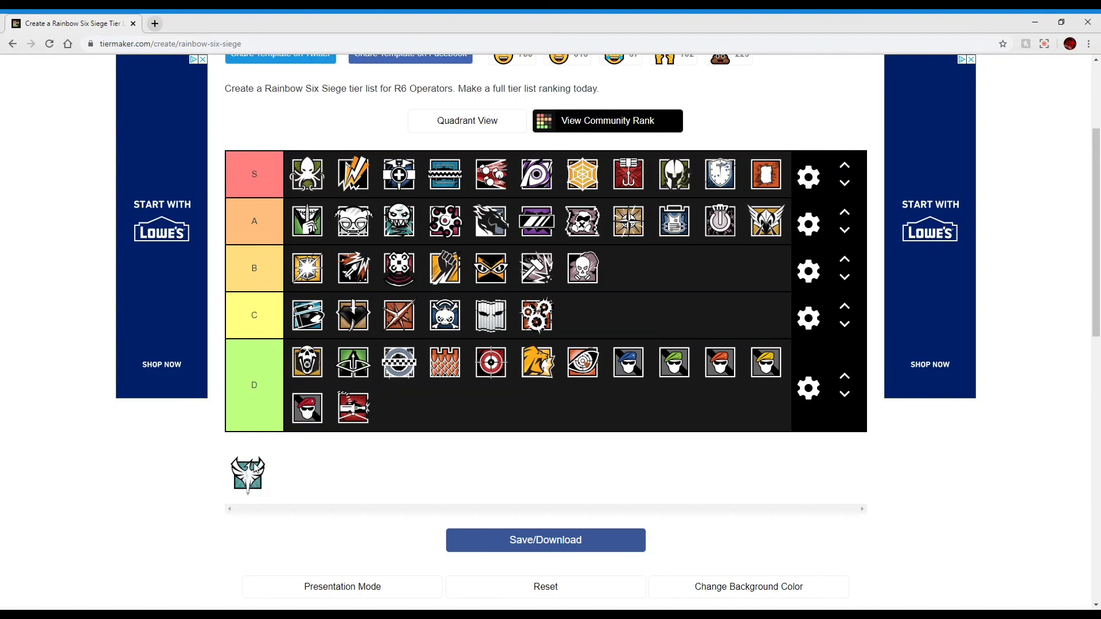
left_click_drag(250, 483, 315, 228)
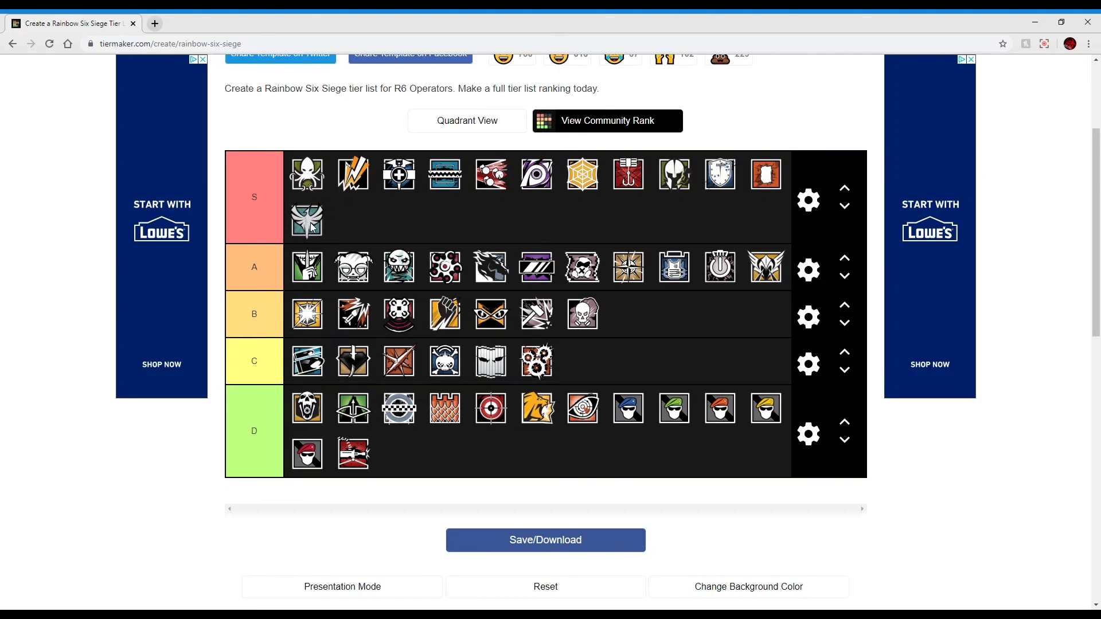
left_click_drag(313, 225, 313, 228)
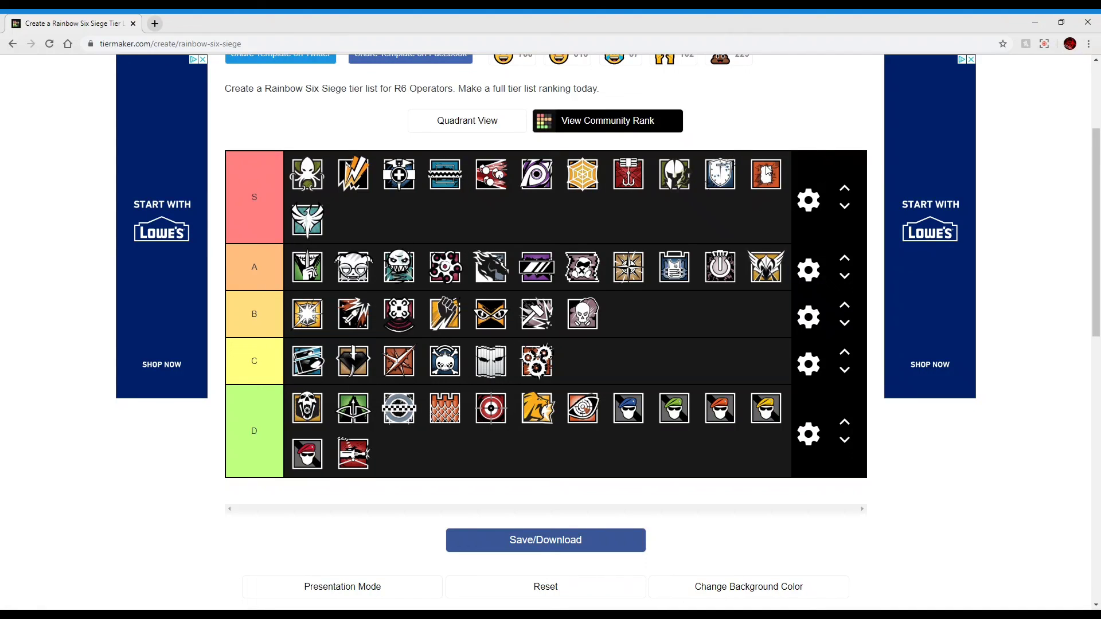
scroll(497, 318, "up", 1)
scroll(499, 321, "down", 1)
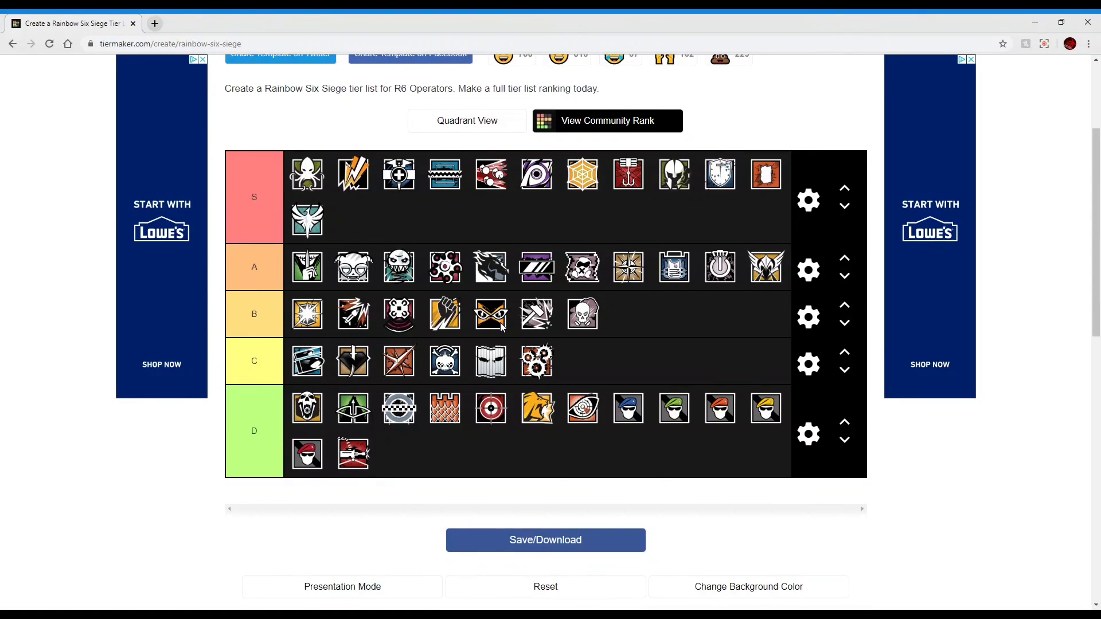